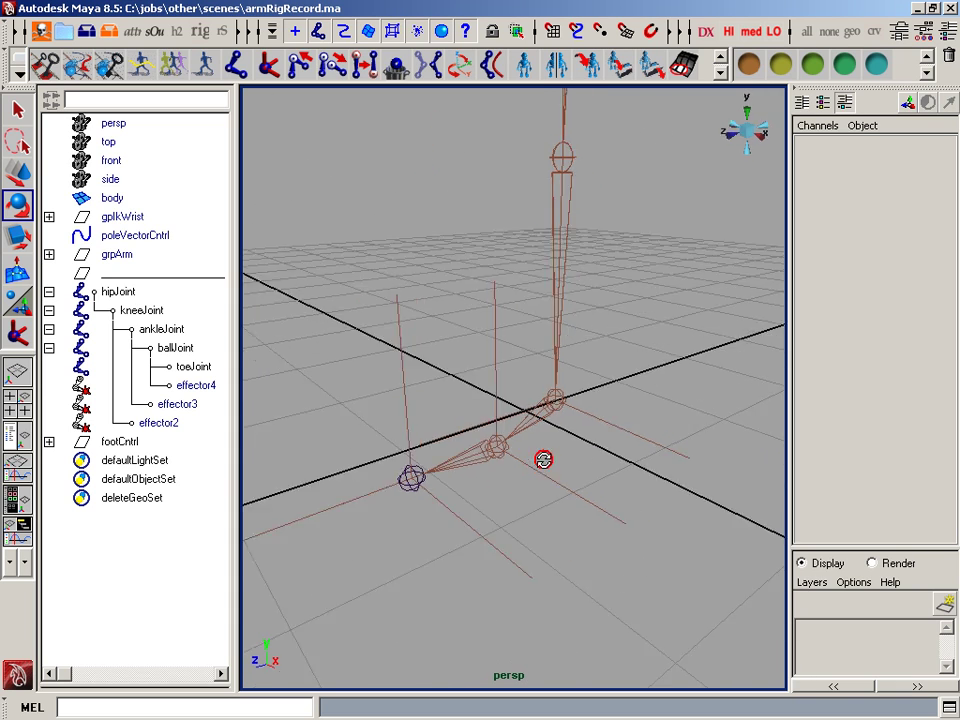
Expand the footCntrl group to expose its full hierarchy of roll controls and IK handles.
left_click_drag(601, 478, 505, 478, "alt")
left_click(49, 441)
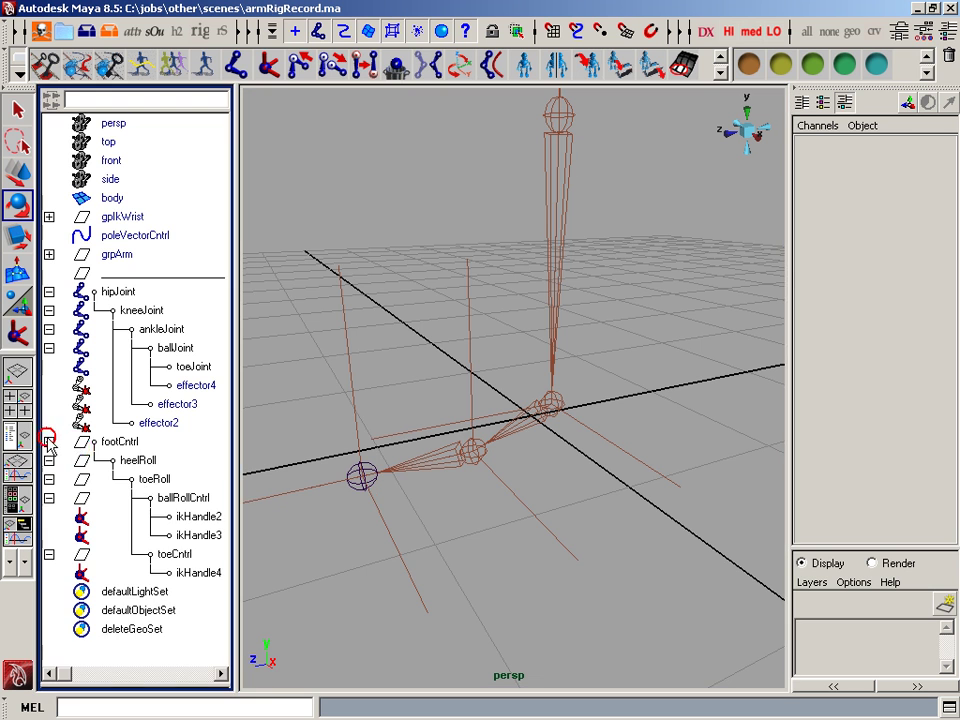
left_click_drag(549, 531, 551, 511, "alt")
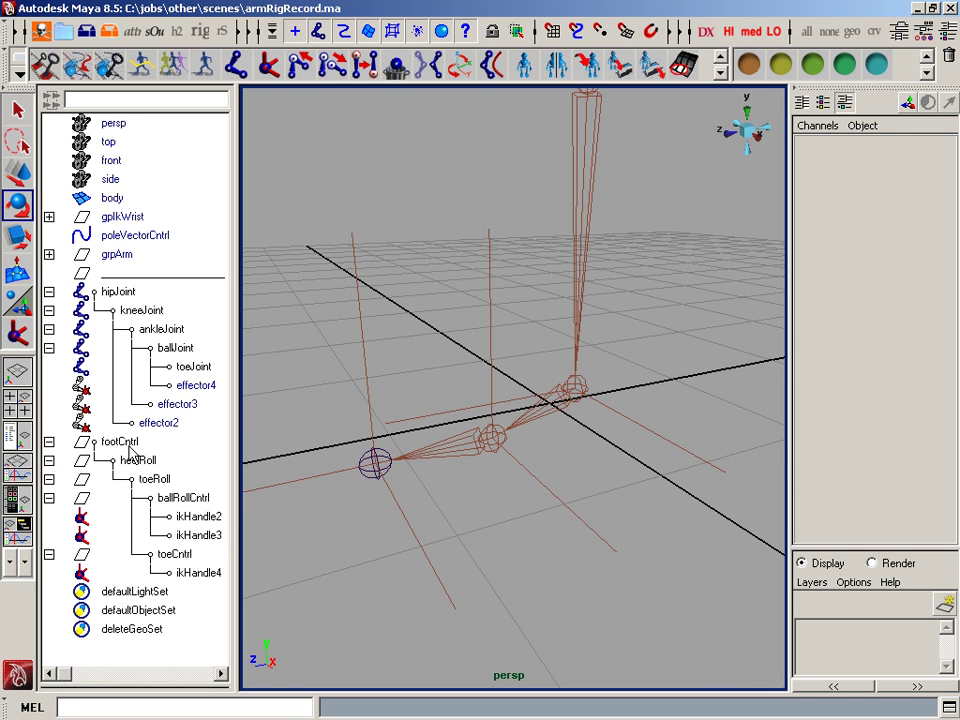
Create a NURBS circle at the origin and scale it uniformly to about 0.472.
key("space")
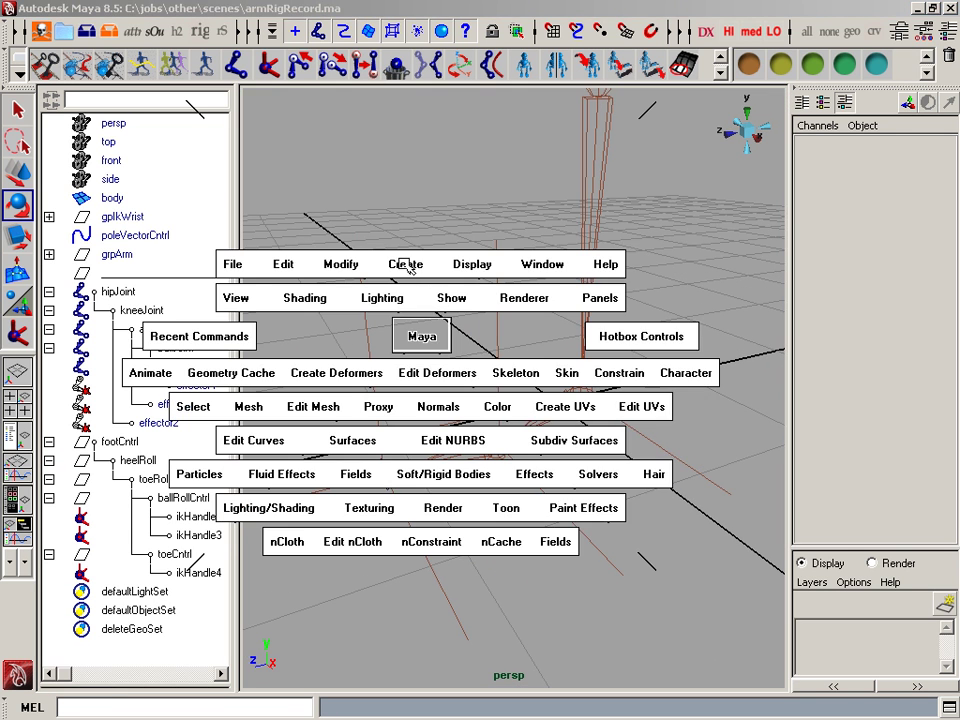
left_click(406, 266)
mouse_move(456, 277)
left_click(718, 374)
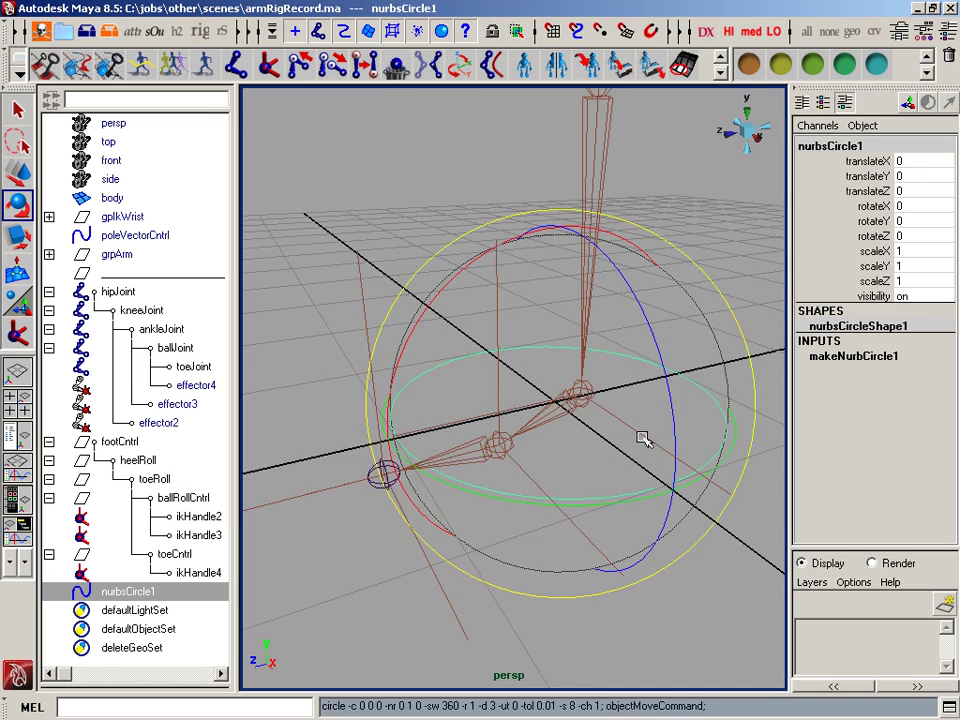
left_click_drag(642, 438, 656, 502, "alt")
key("f")
key("r")
middle_click_drag(656, 502, 551, 480)
In the top view, reshape the circle into a bean outline by flipping its three rear CVs along Z and moving them inward.
key("space")
left_click_drag(551, 480, 491, 474)
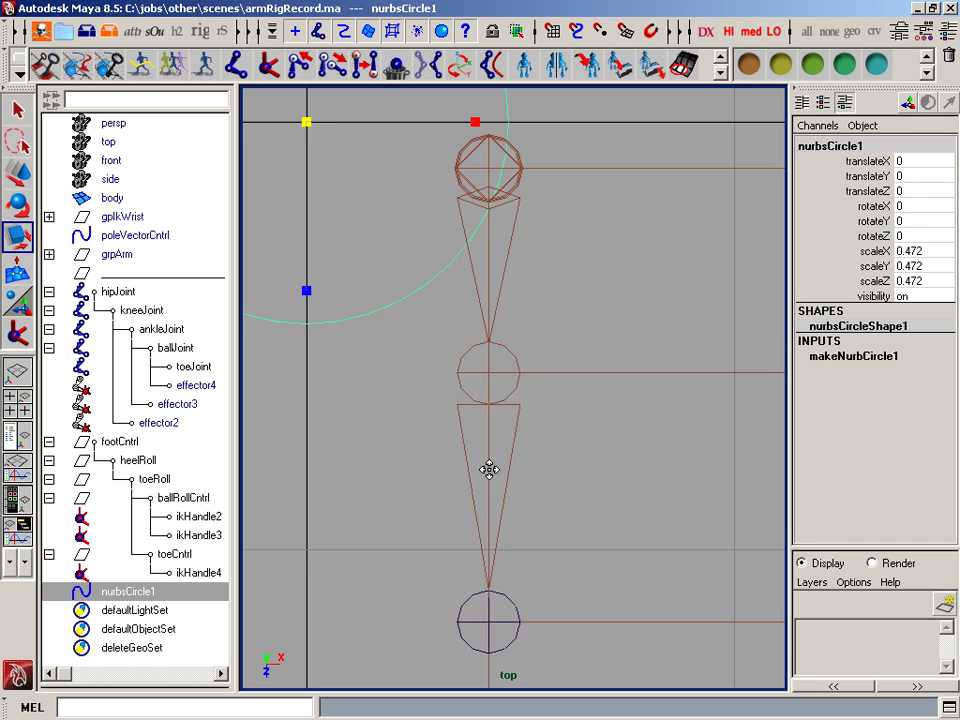
middle_click_drag(489, 469, 516, 478, "alt")
right_click_drag(516, 478, 484, 437, "alt")
middle_click_drag(484, 437, 667, 602, "alt")
key("F8")
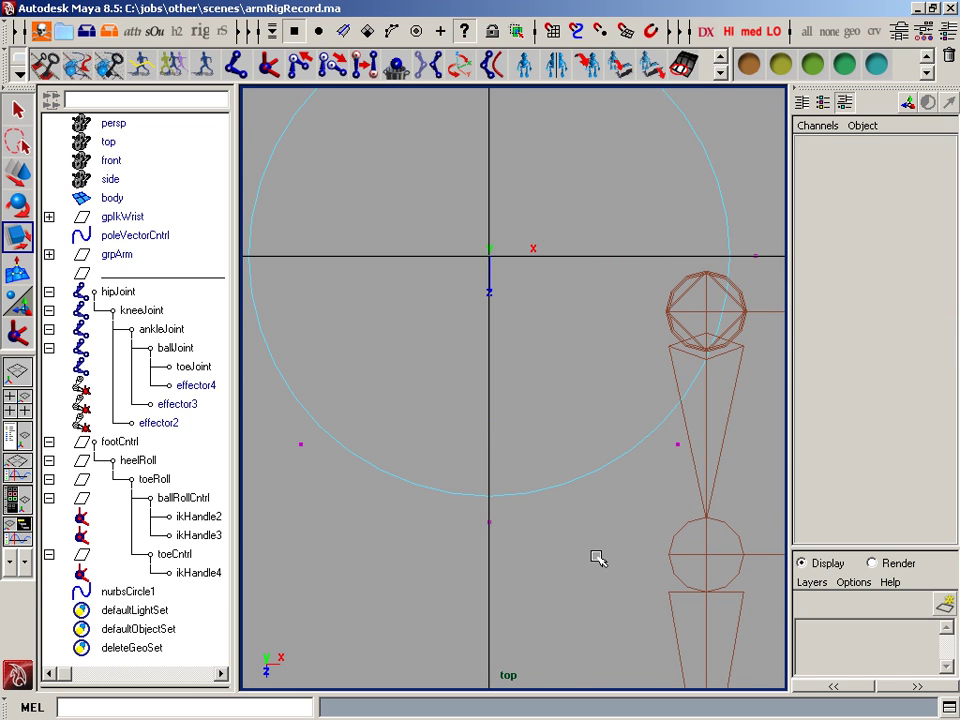
right_click_drag(608, 401, 516, 371, "alt")
middle_click_drag(516, 371, 532, 522, "alt")
middle_click_drag(560, 452, 518, 377, "alt")
right_click_drag(452, 441, 588, 457, "alt")
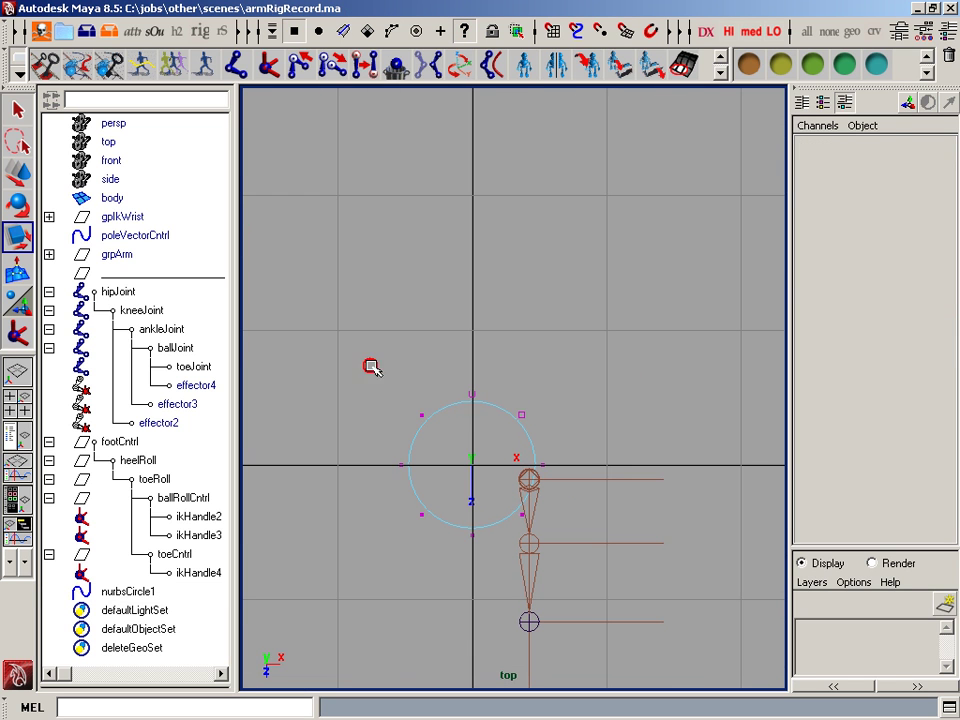
left_click_drag(386, 381, 565, 432)
left_click_drag(473, 572, 442, 213)
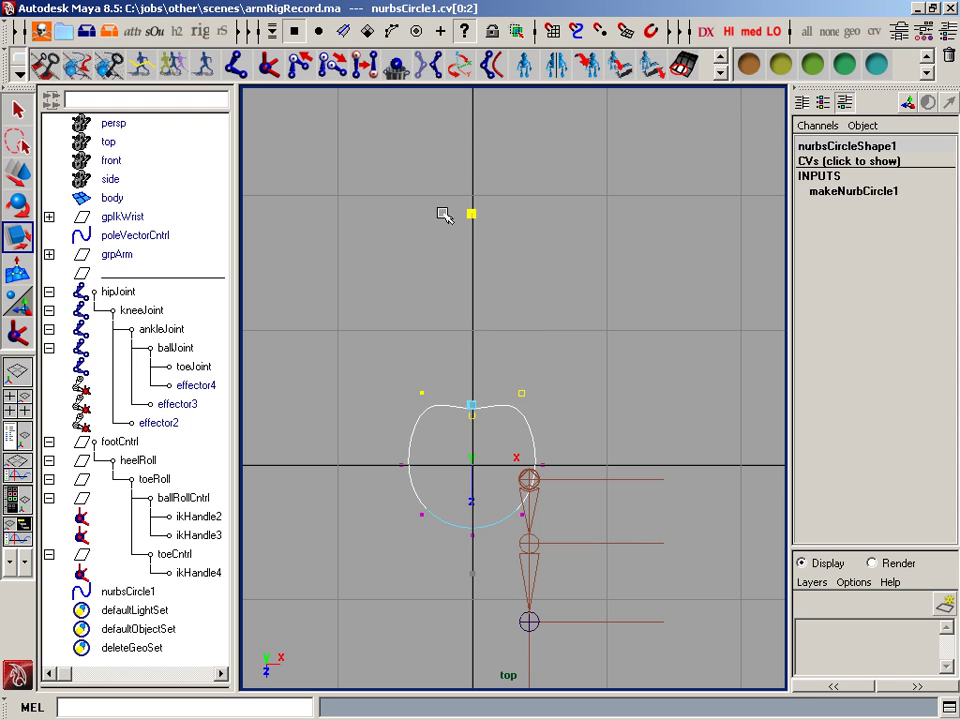
key("w")
left_click_drag(472, 525, 474, 561)
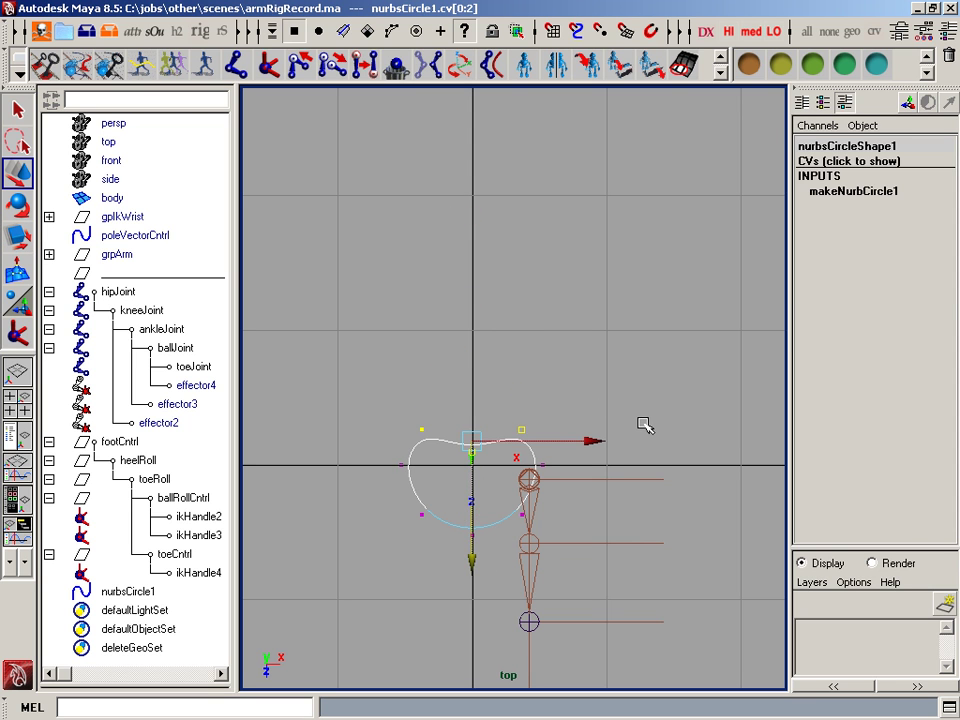
Return to object mode and move the whole curve to about -0.167 in Z.
key("F8")
middle_click_drag(533, 588, 535, 538, "alt")
right_click_drag(430, 541, 469, 613, "alt")
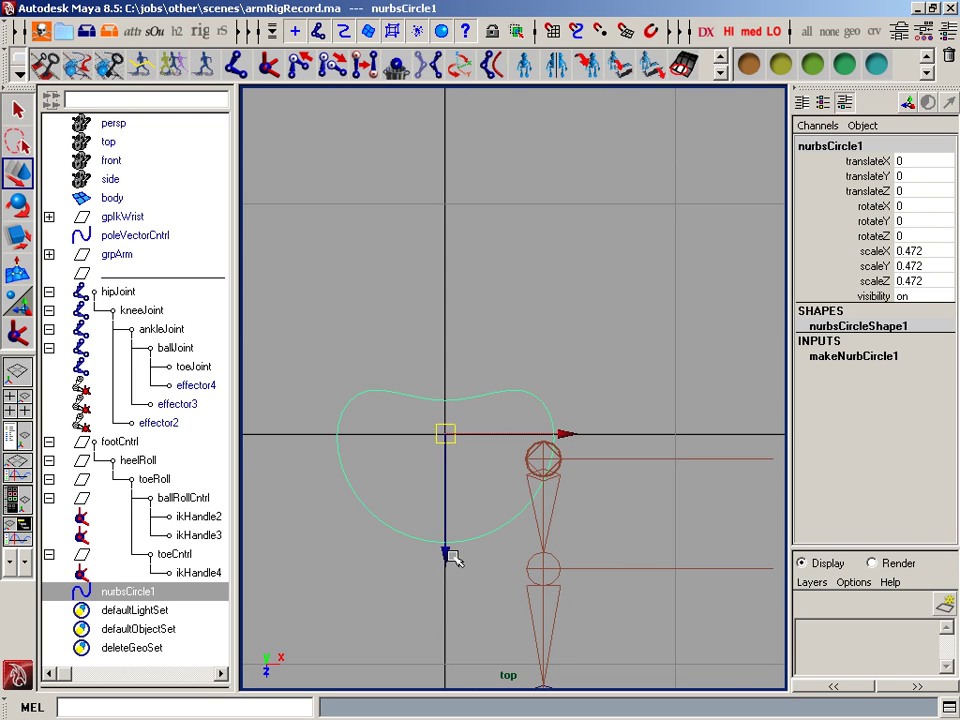
left_click_drag(451, 558, 450, 514)
Freeze the curve's transformations and delete its construction history.
key("space")
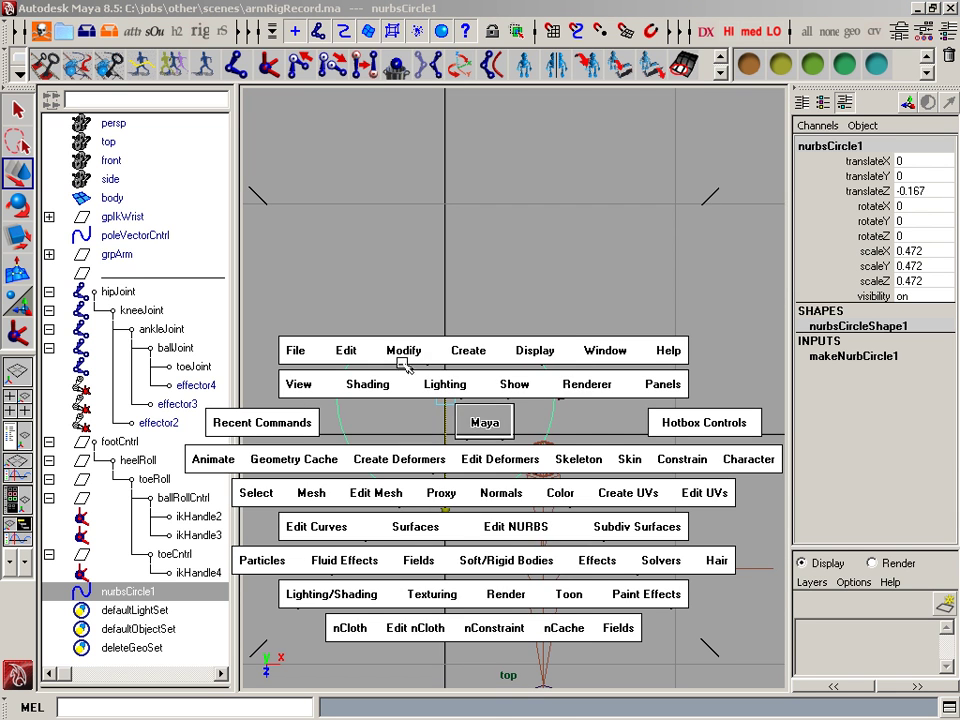
left_click_drag(404, 350, 475, 398)
left_click_drag(346, 350, 580, 403)
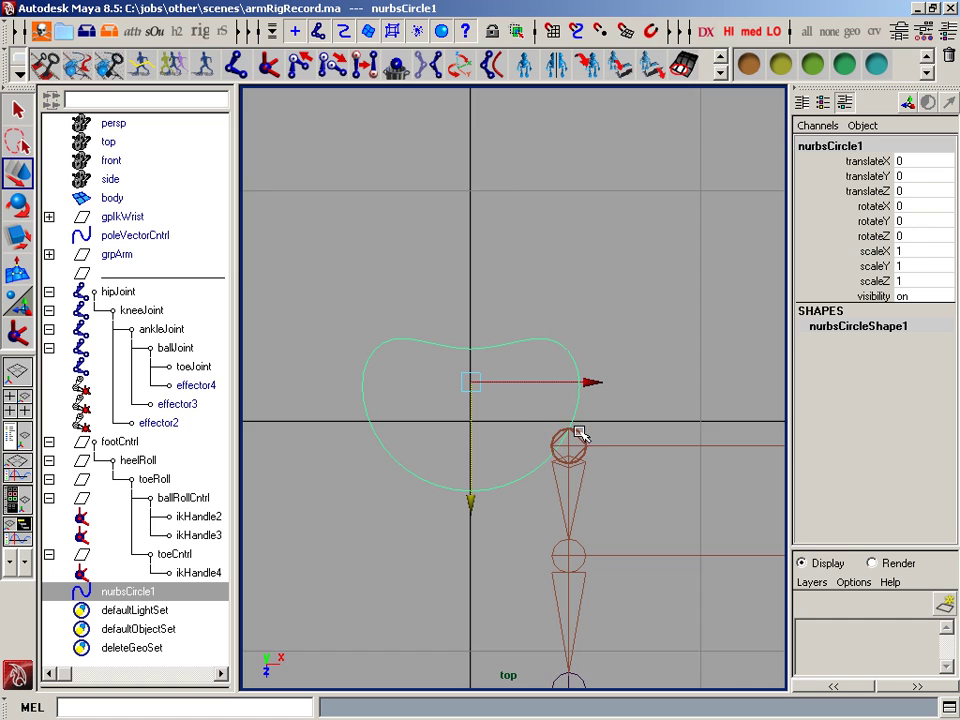
Snap the curve's pivot point to the grid origin.
key("Insert")
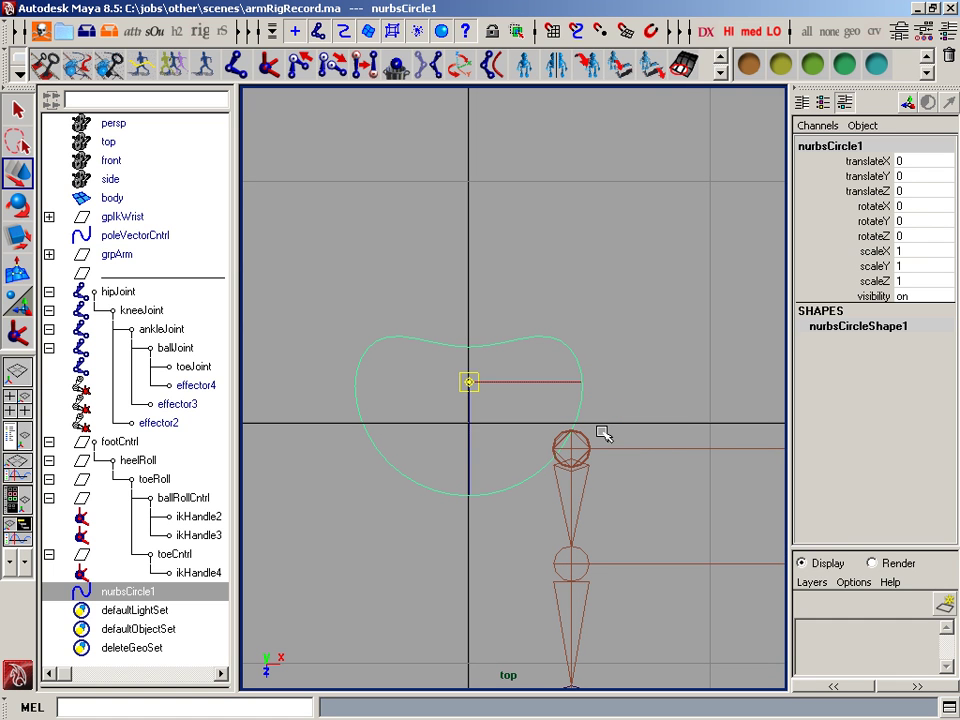
key("v")
middle_click_drag(443, 443, 455, 423)
key("x")
key("Insert")
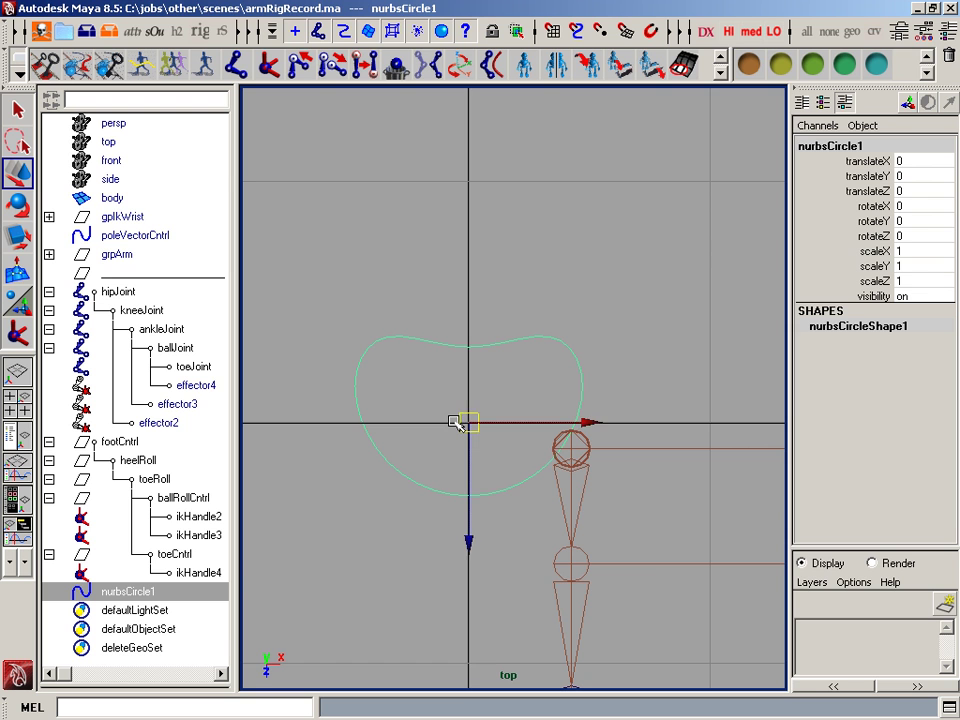
In the perspective view, snap the bean-shaped curve onto the toe joint at the tip of the foot.
key("space")
left_click_drag(456, 408, 454, 310)
left_click_drag(609, 493, 643, 467, "alt")
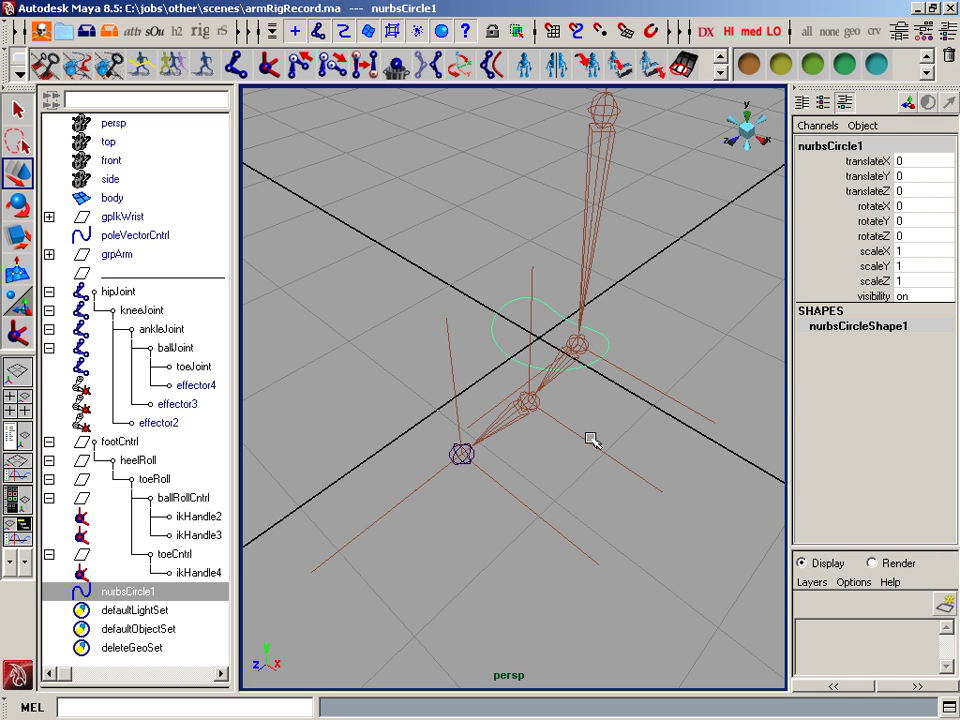
key("x")
middle_click(551, 339)
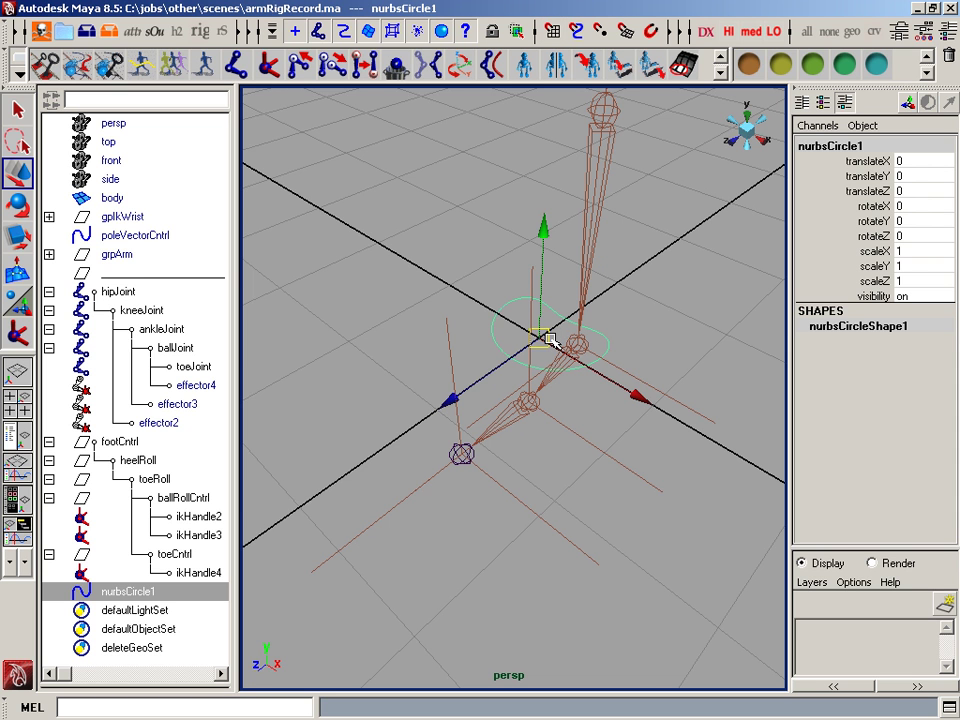
left_click_drag(610, 357, 582, 374, "alt")
key("v")
middle_click(438, 521)
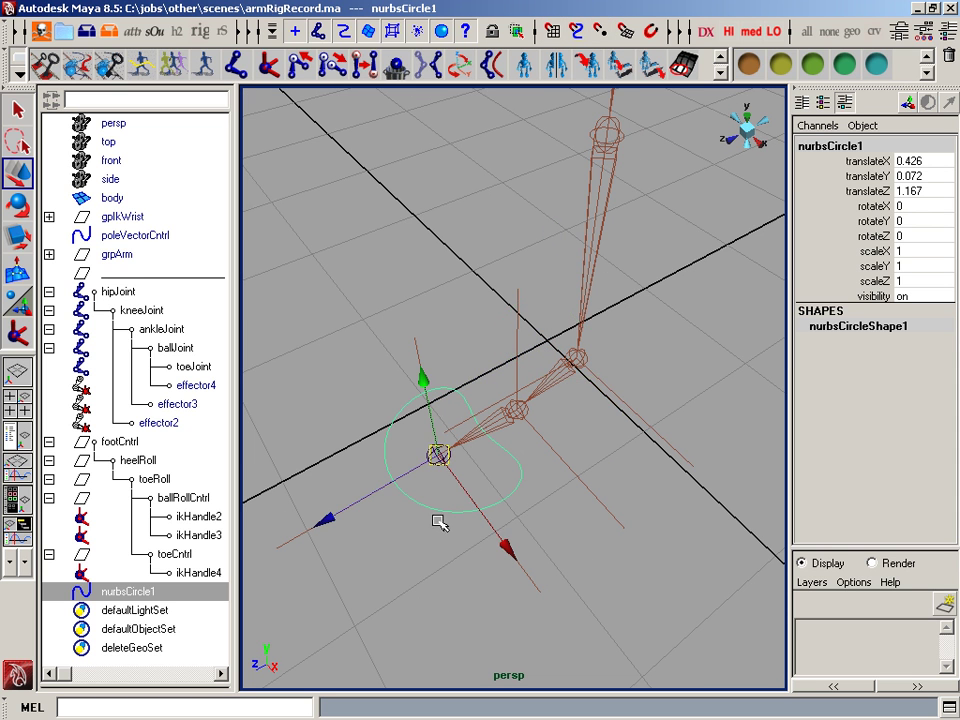
left_click_drag(585, 586, 388, 487, "alt")
left_click_drag(580, 488, 549, 522, "alt")
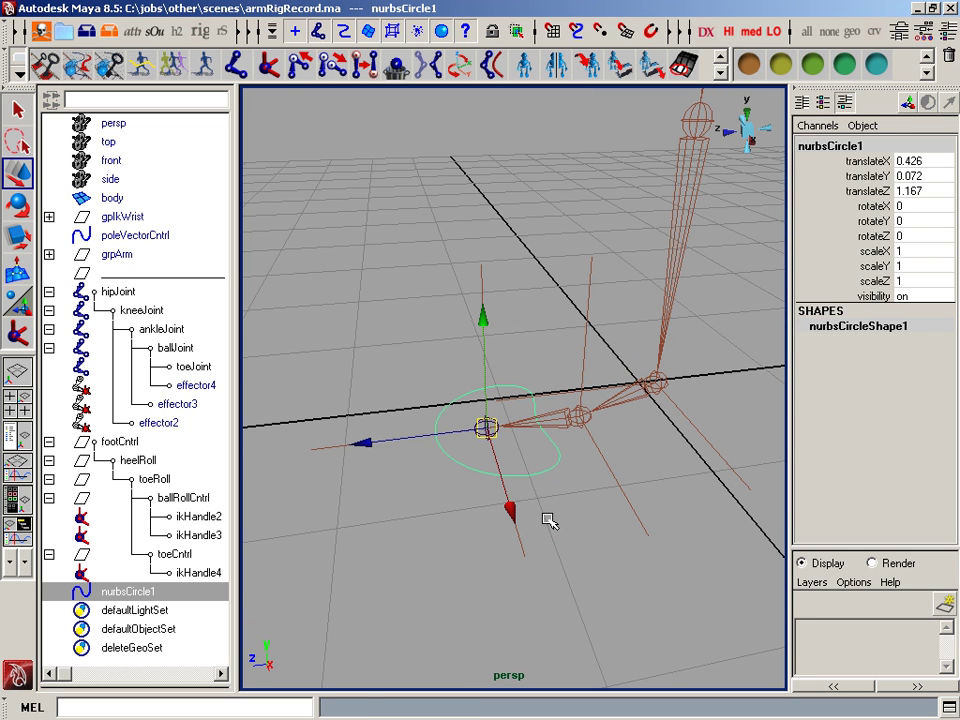
Duplicate the bean-shaped curve and set the copy's Y rotation to 180.
key("ctrl+d")
key("e")
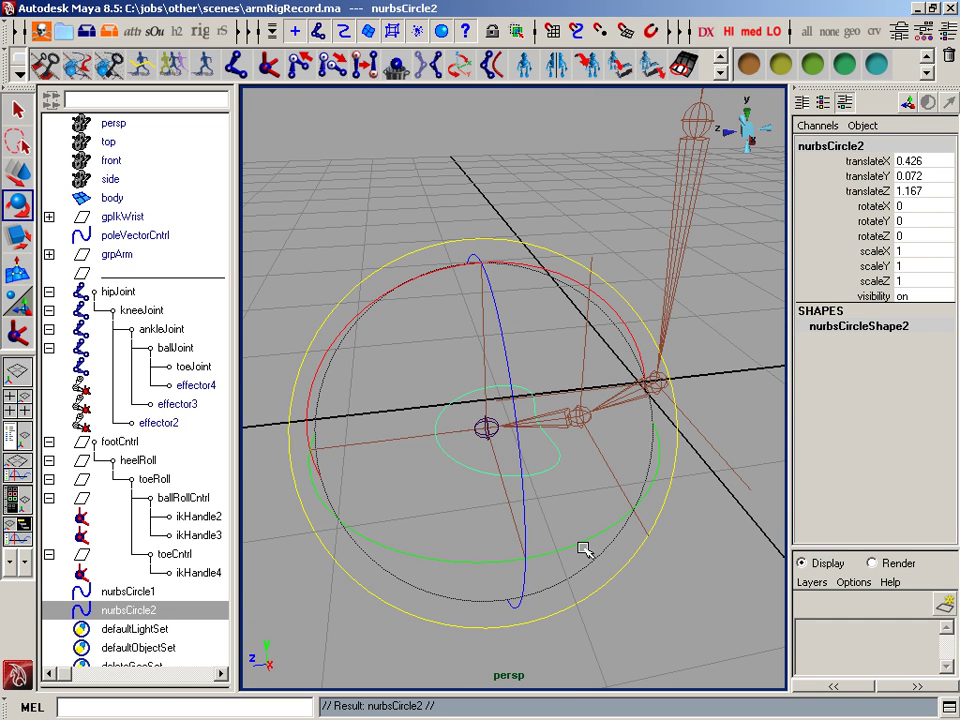
left_click_drag(583, 549, 386, 540)
double_click(906, 220)
type("18")
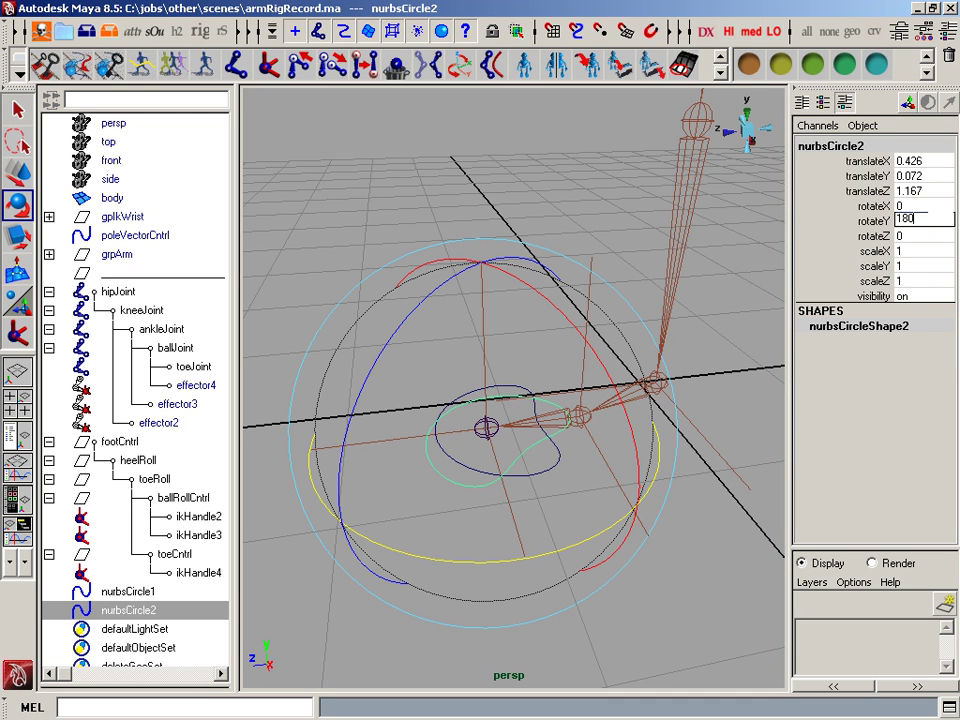
key("Return")
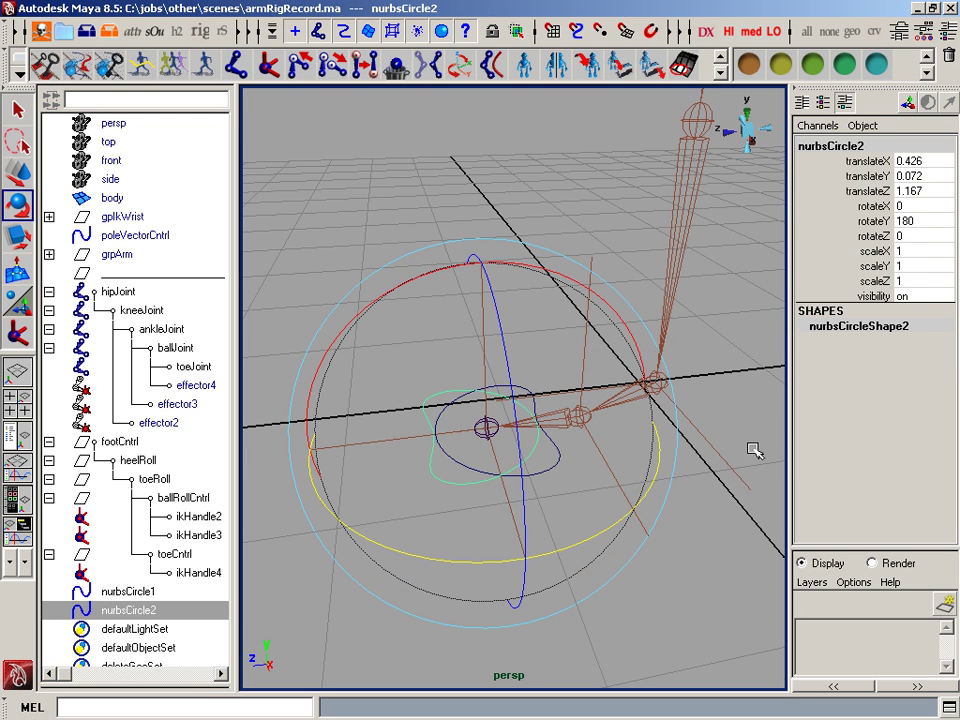
Move the duplicate curve back along Z to about -0.423, behind the ankle, and deselect it.
key("w")
left_click_drag(755, 452, 782, 394, "alt")
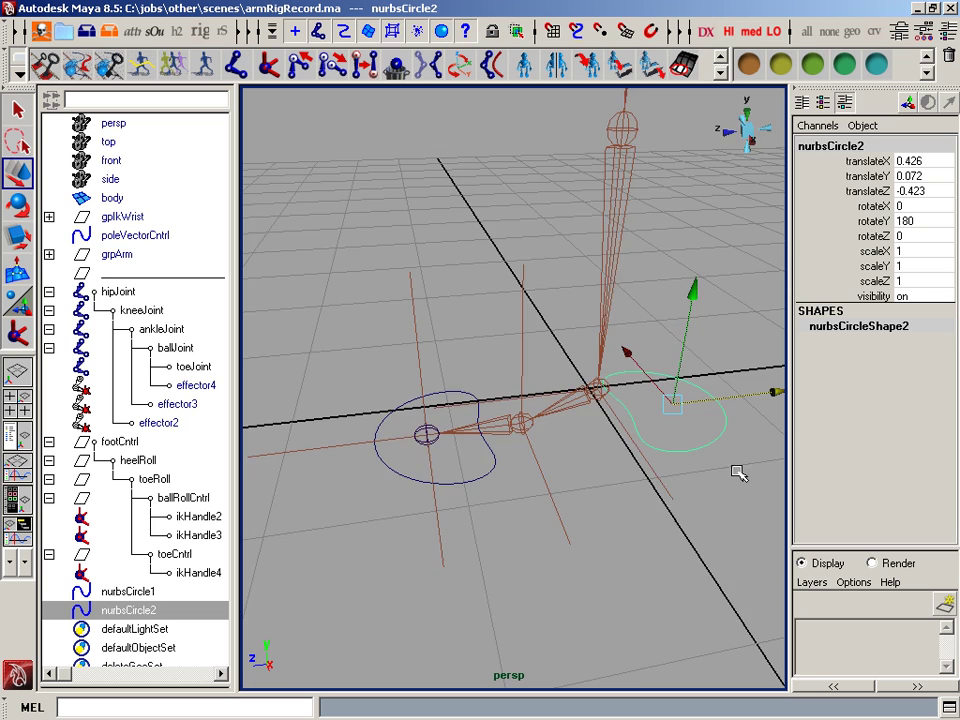
left_click_drag(739, 474, 700, 462, "alt")
left_click(689, 411)
left_click_drag(584, 502, 306, 569, "alt")
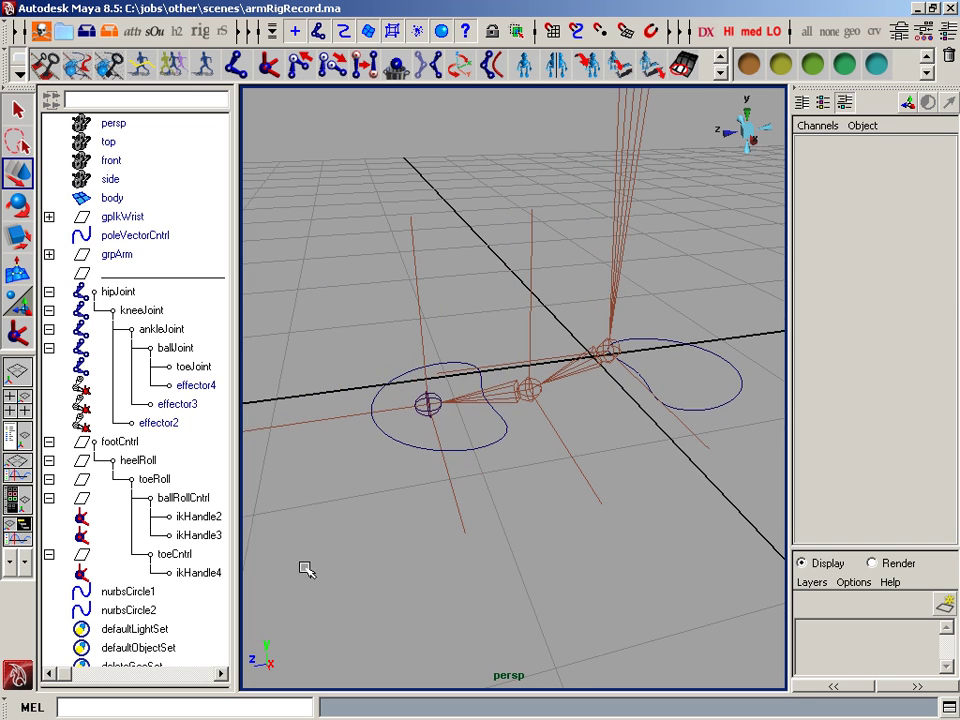
Freeze the transformations of nurbsCircle1 at the toe.
left_click(200, 590)
key("space")
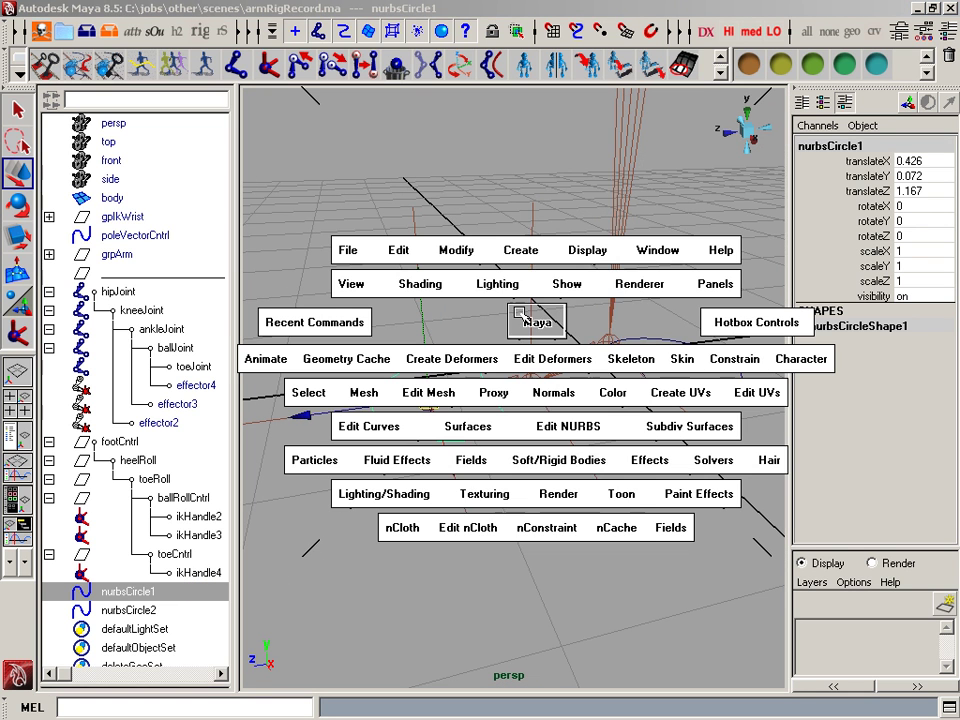
left_click_drag(462, 250, 555, 299)
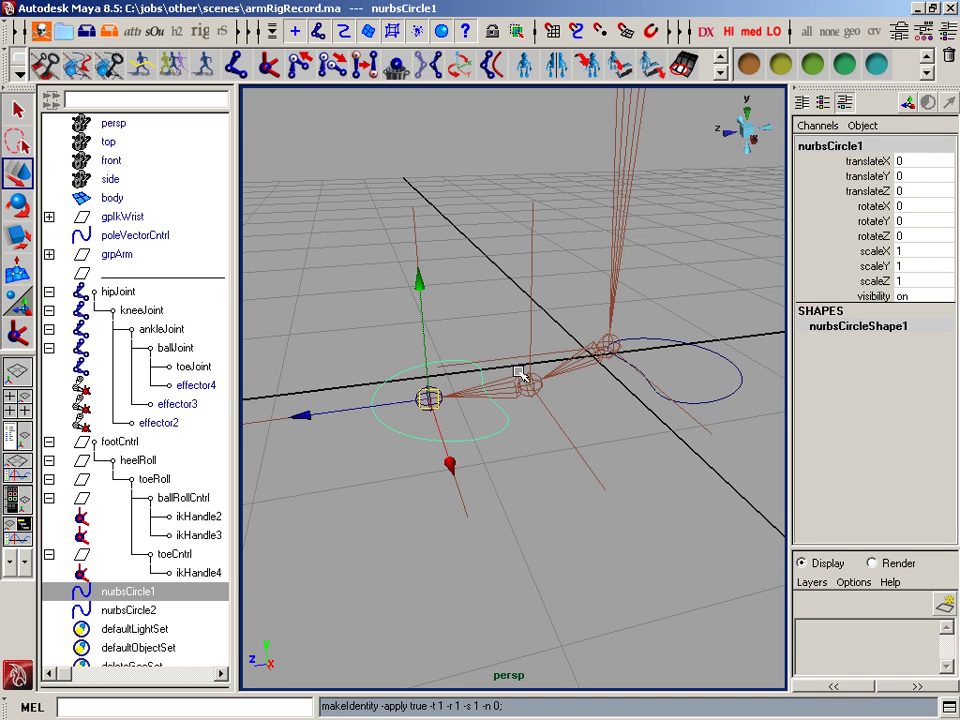
Select the shape node of nurbsCircle1 and display shapes in the Outliner with only DAG objects listed, expanding nurbsCircle1.
left_click_drag(521, 369, 517, 408, "alt")
key("Down")
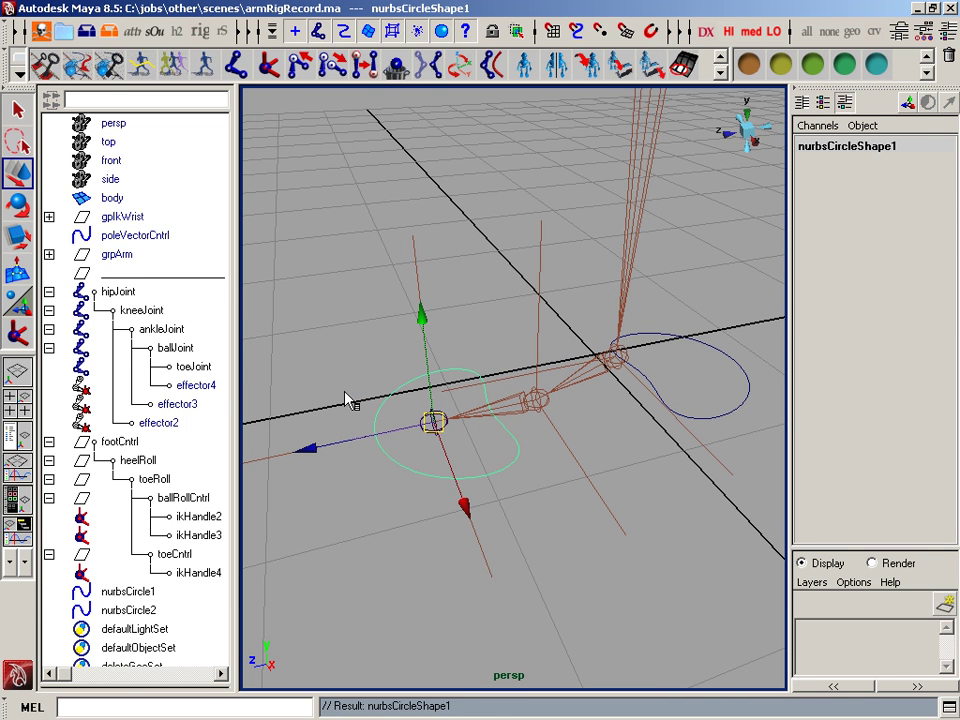
right_click(139, 356)
left_click(150, 358)
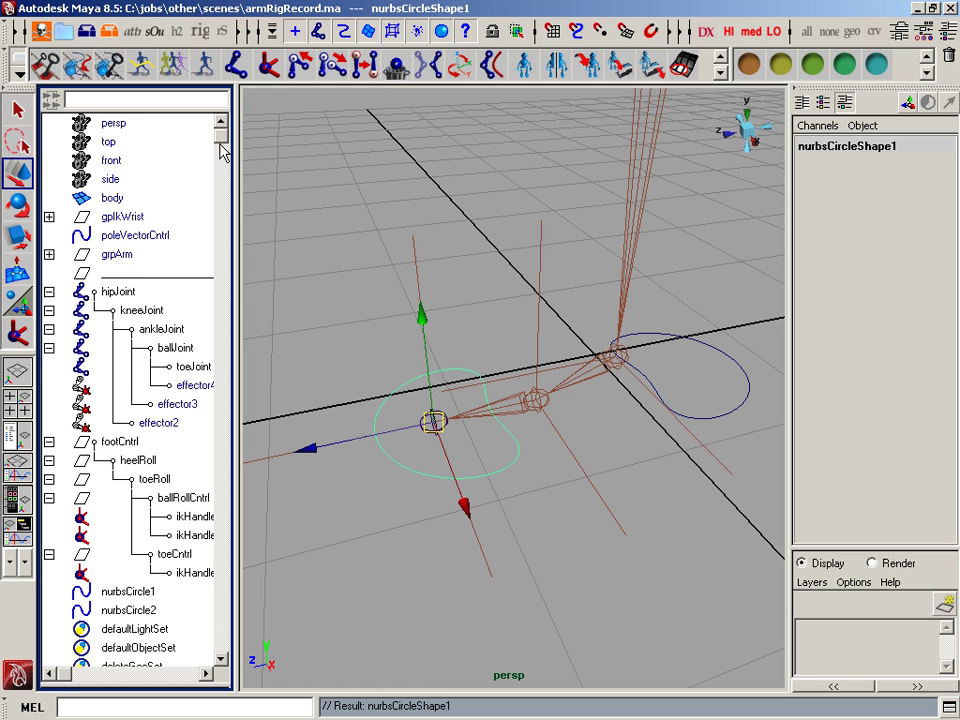
left_click_drag(222, 145, 240, 272)
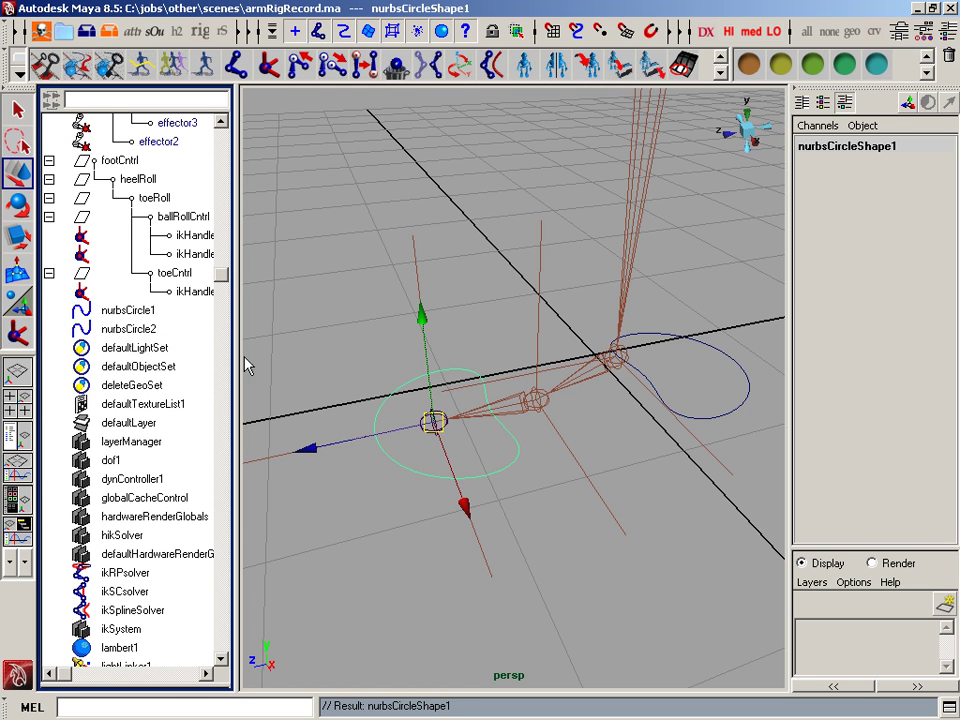
right_click(143, 297)
left_click(141, 302)
right_click(198, 289)
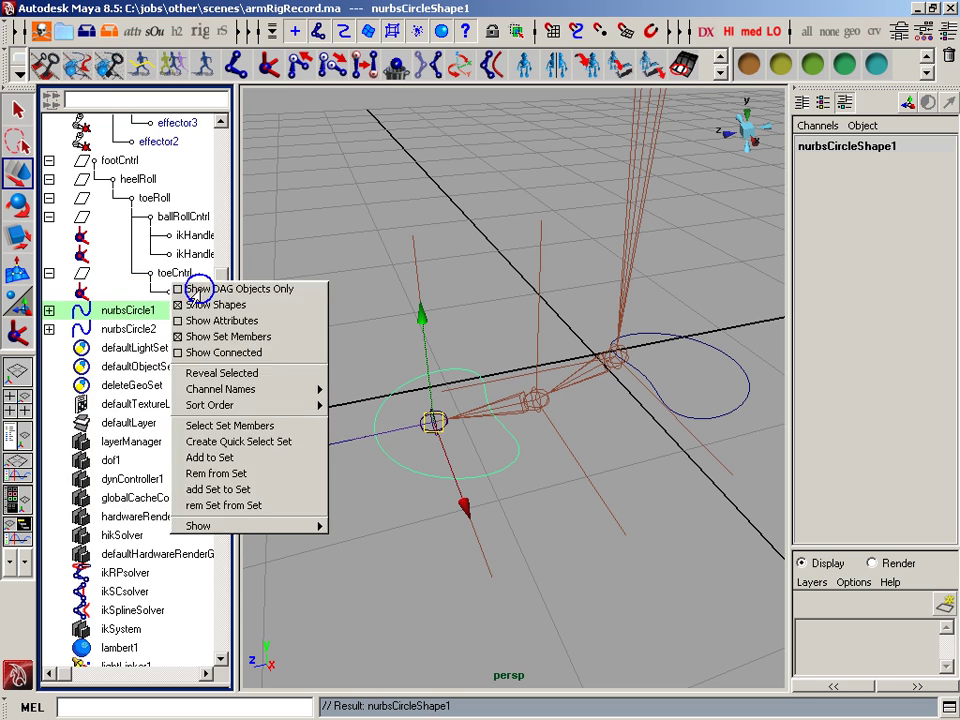
left_click(198, 289)
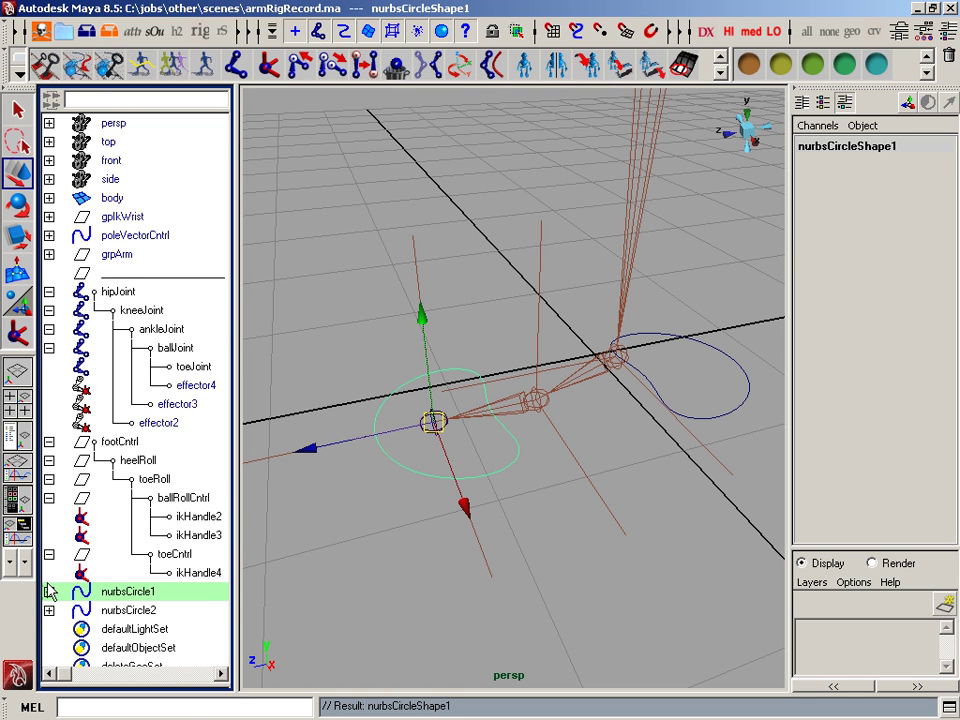
left_click(49, 592)
left_click_drag(220, 142, 224, 255)
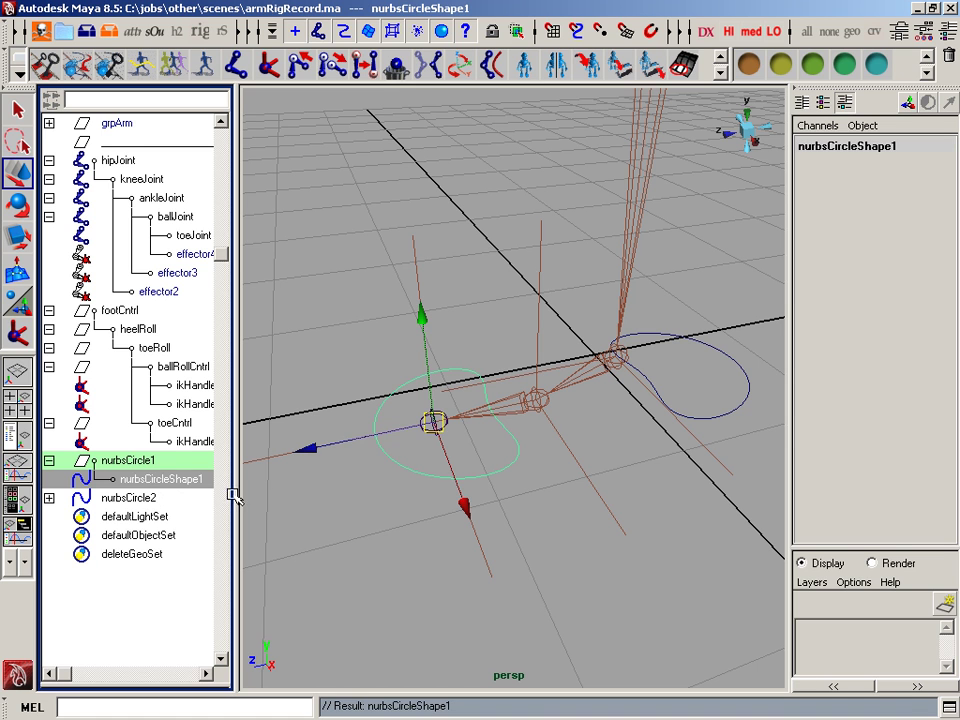
Reselect the toe curve nurbsCircle1 and go down the hierarchy to its shape node.
left_click(326, 505)
left_click(514, 471)
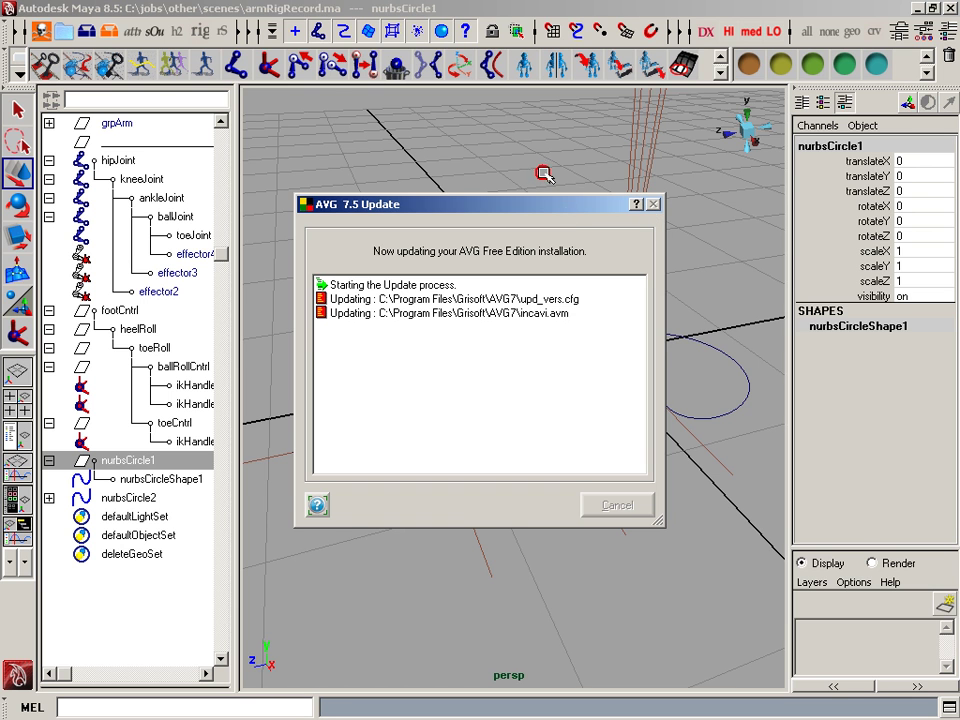
left_click(530, 290)
left_click(433, 480)
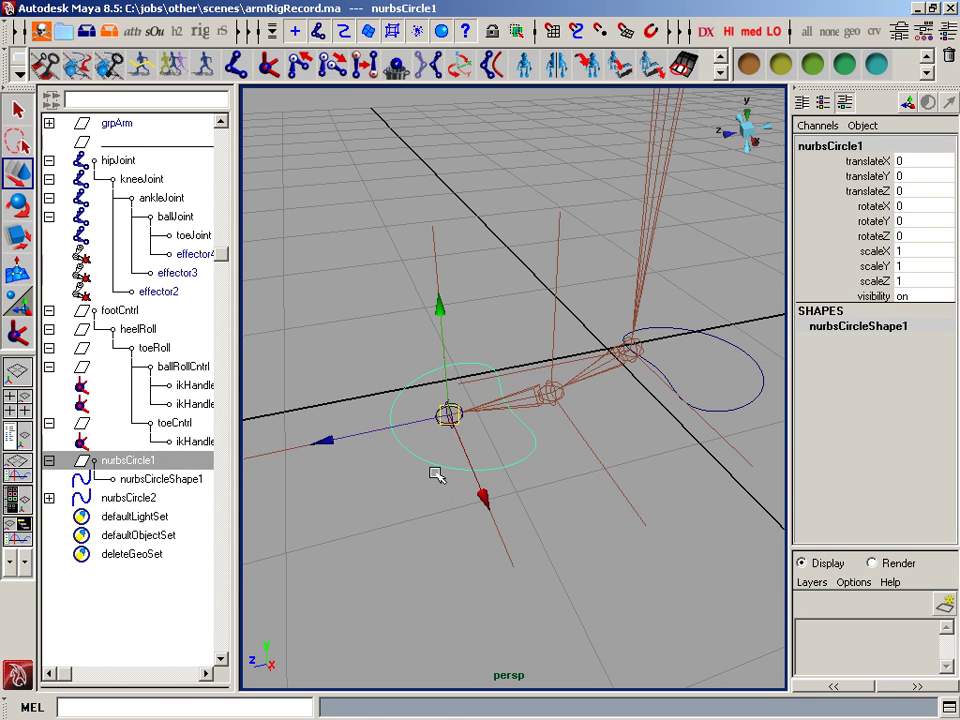
key("Down")
left_click_drag(449, 413, 284, 433, "alt")
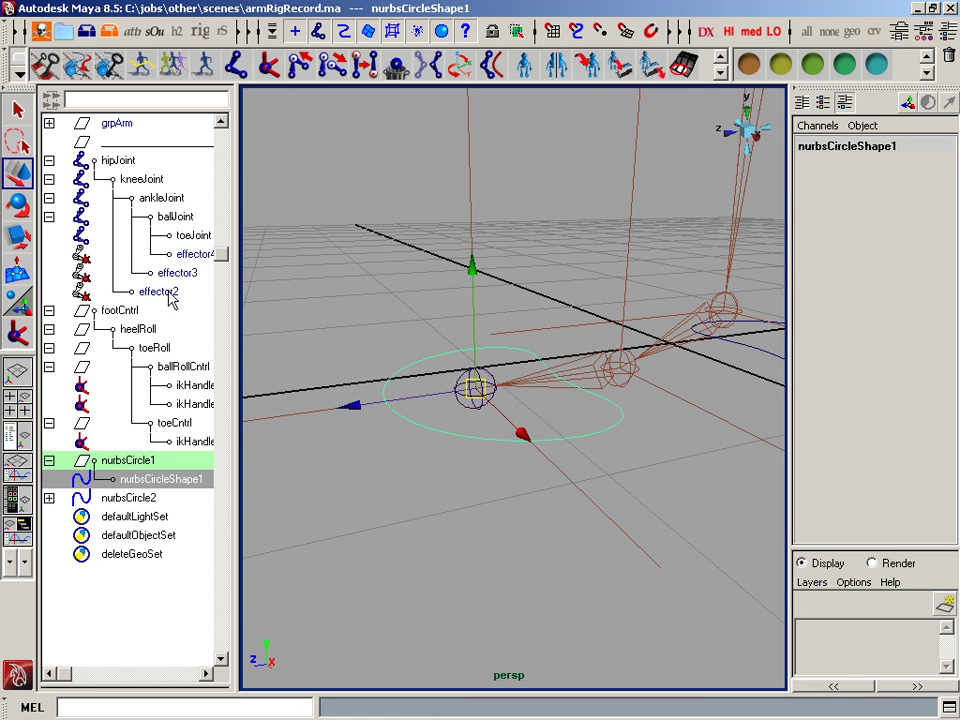
Add toeRoll to the selection and parent the toe curve's shape under it with a relative shape parent MEL command.
left_click(479, 395)
left_click(192, 425)
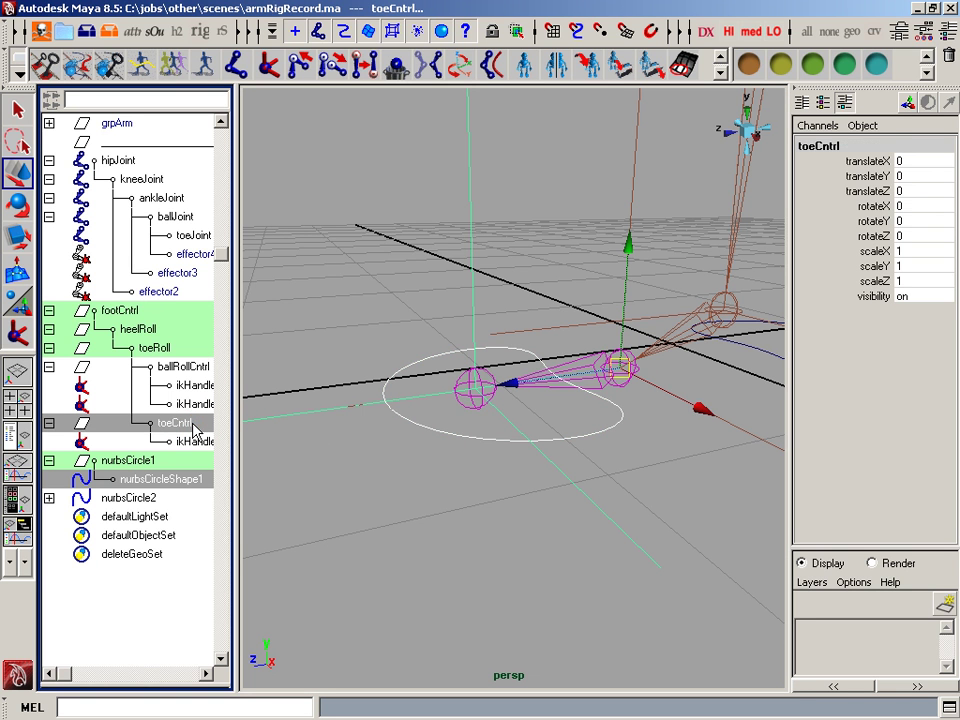
left_click(193, 424, "ctrl")
left_click(175, 343, "ctrl")
left_click_drag(448, 440, 442, 451, "alt")
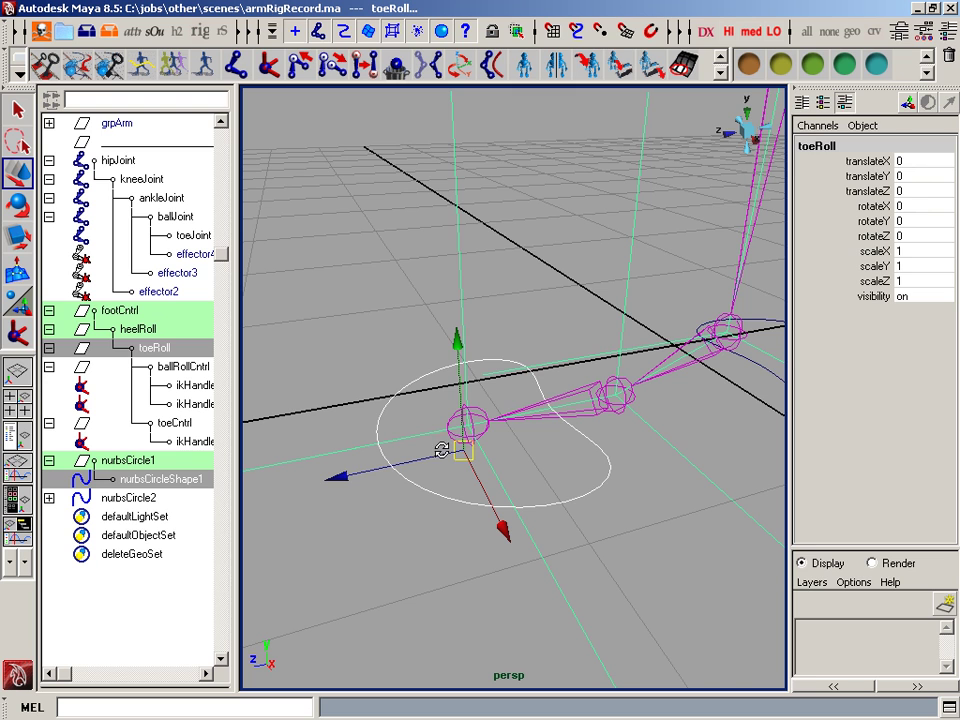
left_click(281, 703)
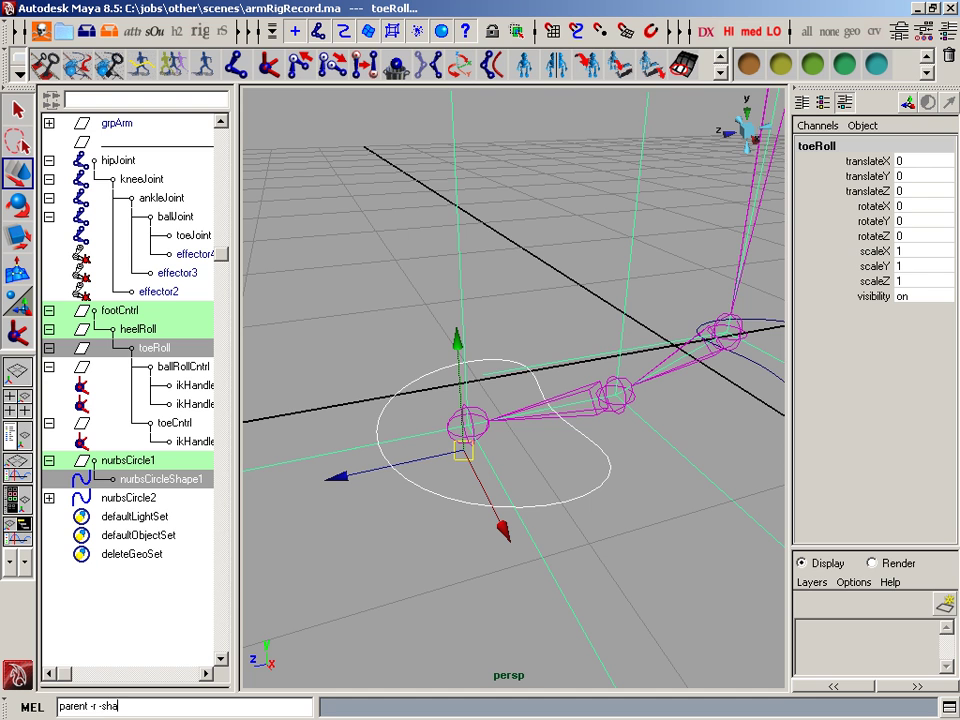
key("Return")
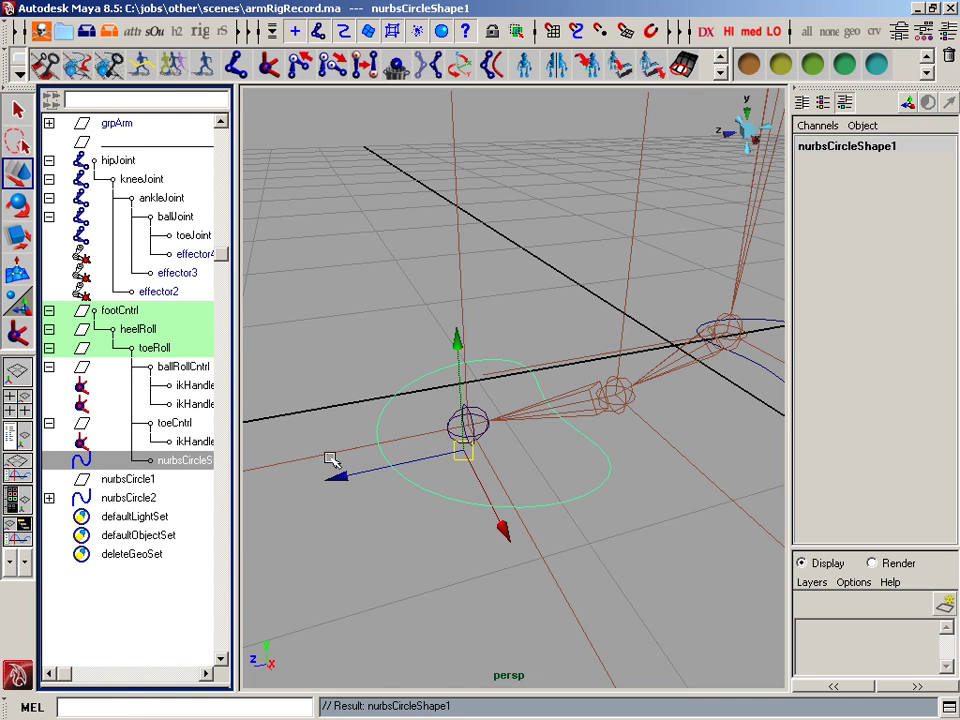
Widen the Outliner, turn off its display of shape nodes, and clear the selection.
left_click(135, 480)
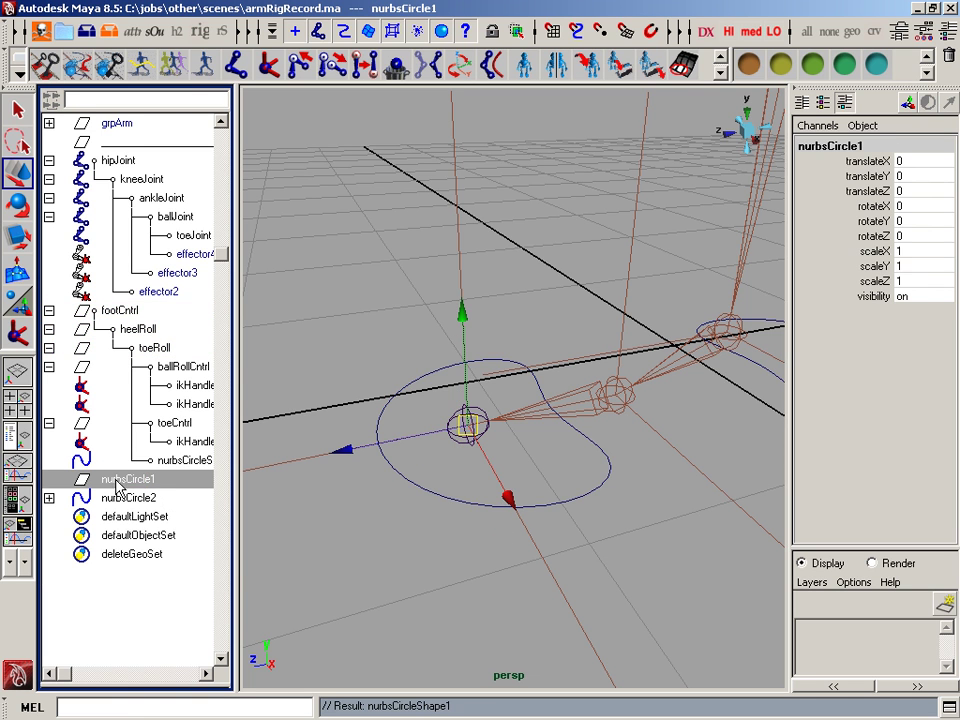
left_click_drag(236, 463, 286, 464)
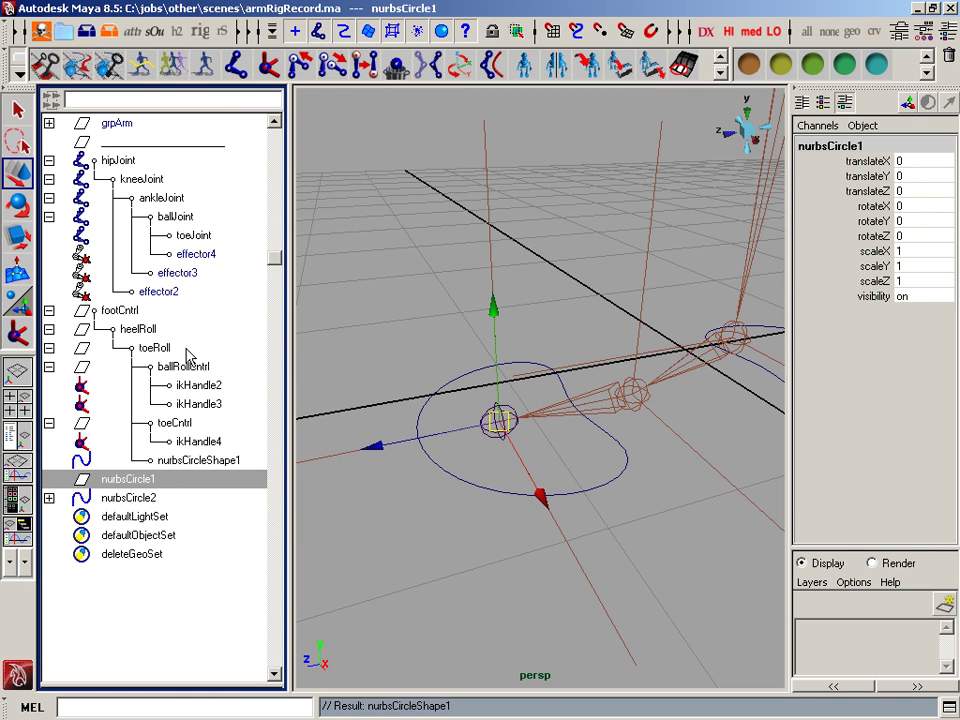
left_click(155, 348)
right_click(184, 355)
left_click(240, 384)
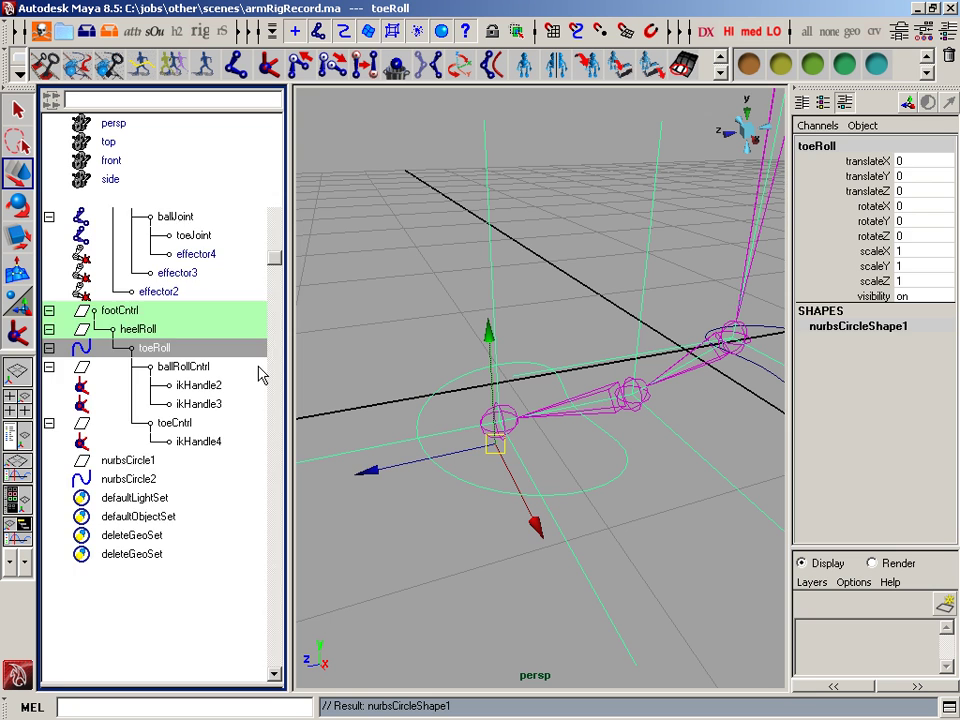
left_click(246, 462)
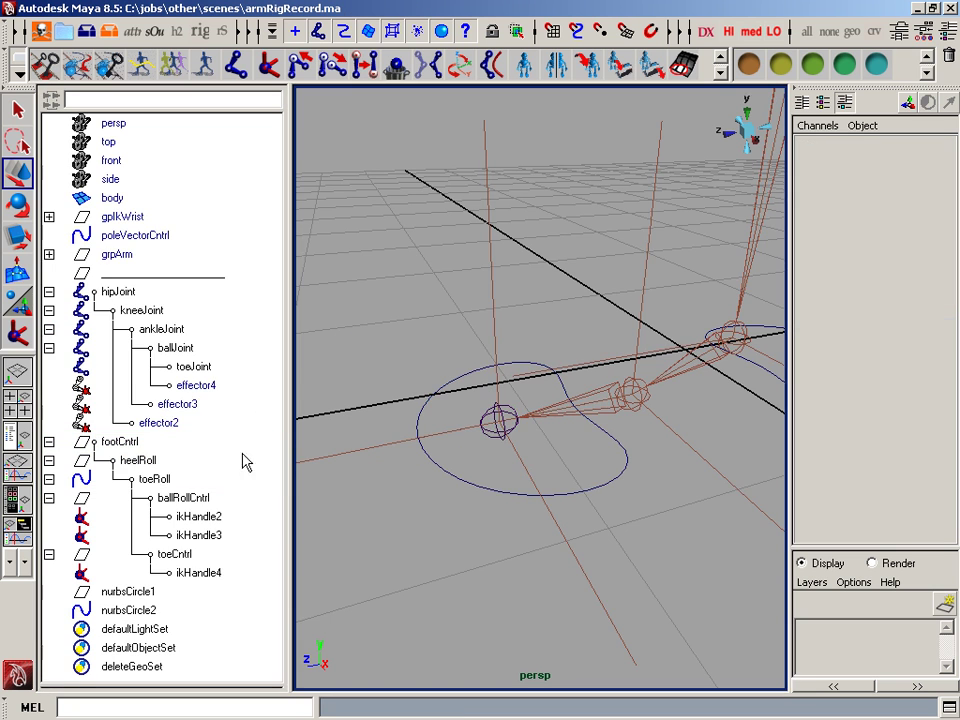
Test the toe control by rotating toeRoll, and undo the rotation.
left_click(168, 478)
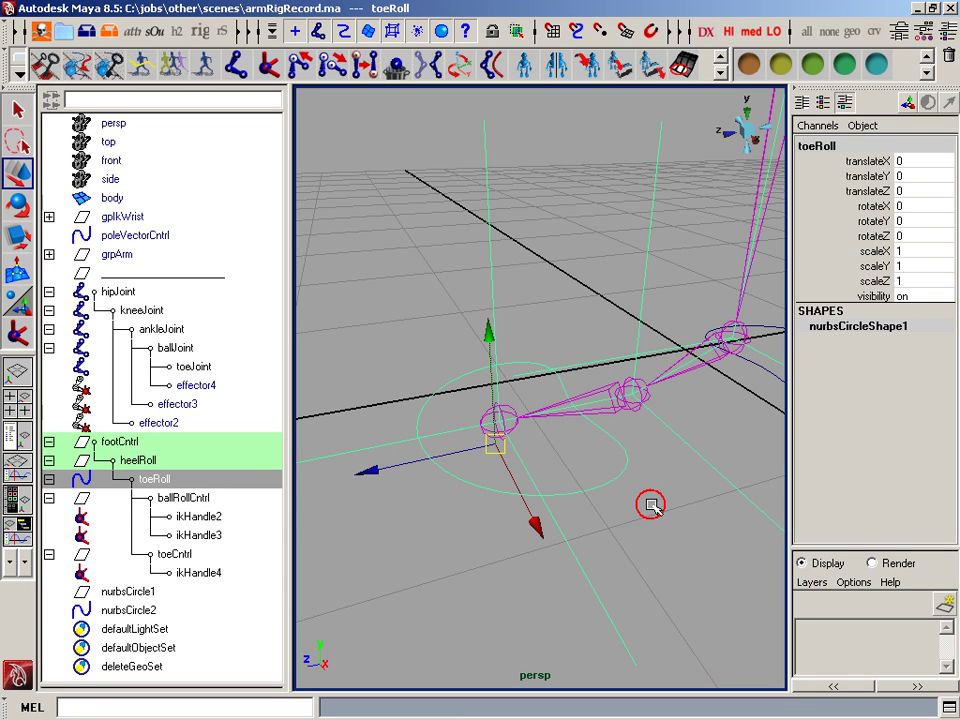
key("w")
left_click_drag(667, 525, 604, 506, "alt")
left_click(609, 489)
left_click_drag(555, 462, 607, 512)
left_click_drag(607, 512, 600, 476, "alt")
key("e")
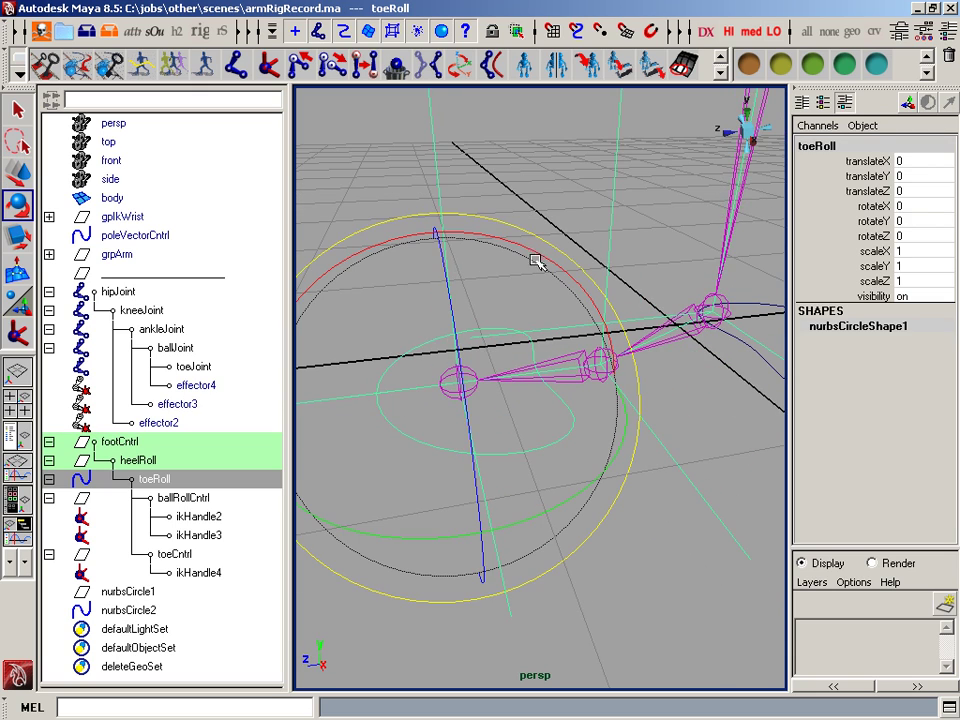
left_click_drag(536, 262, 636, 499)
key("z")
Select the heel curve nurbsCircle2 and freeze its transformations.
left_click_drag(695, 499, 562, 508, "alt")
left_click(667, 508)
left_click_drag(614, 436, 662, 490)
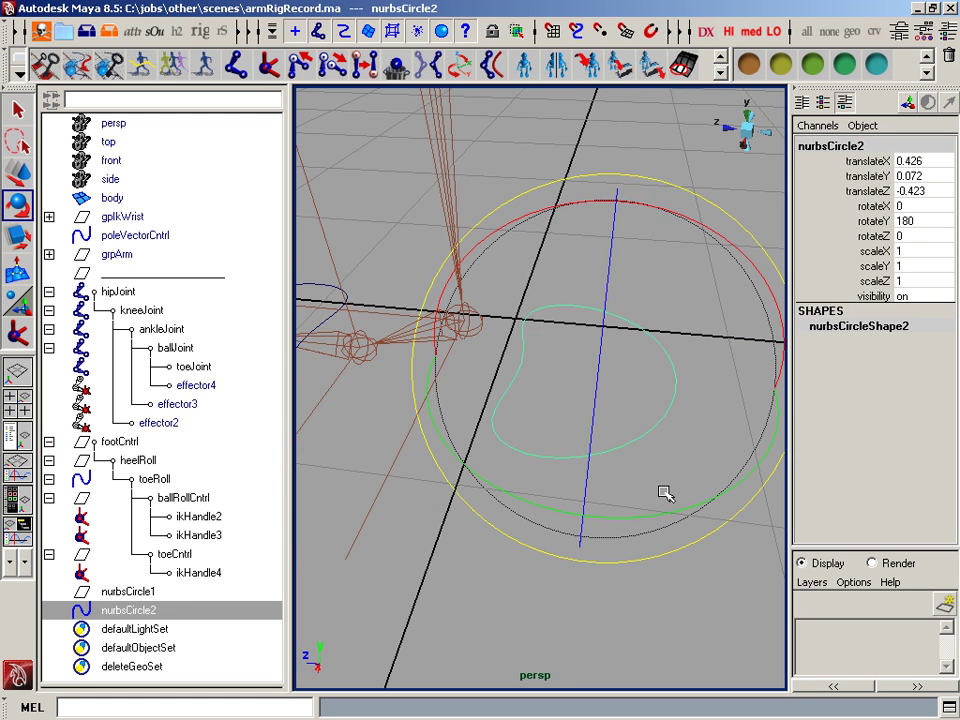
key("space")
left_click_drag(448, 203, 514, 186)
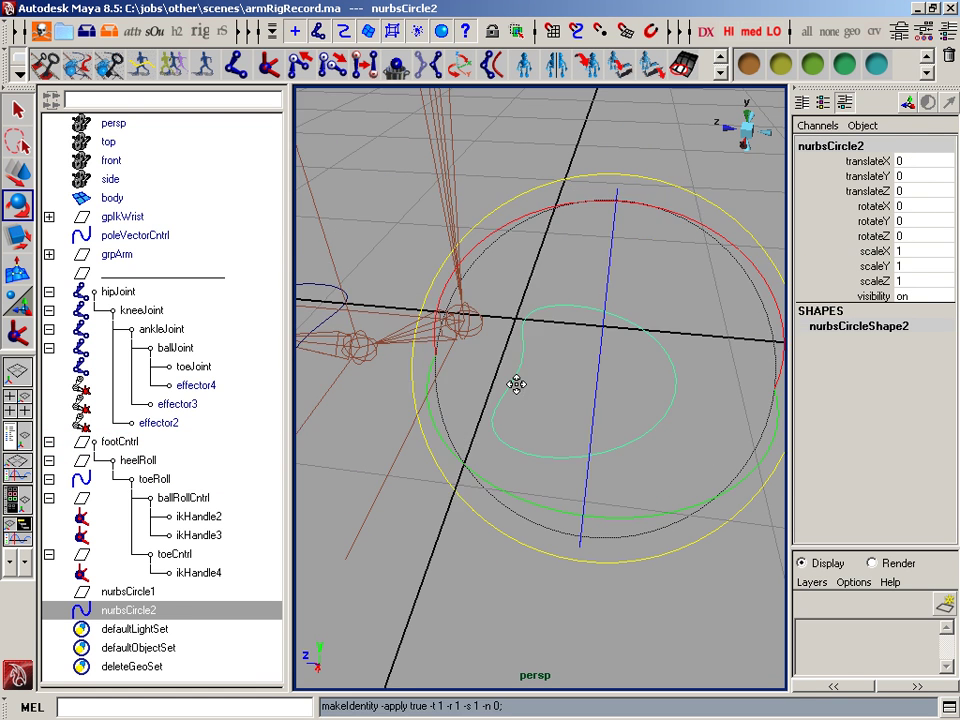
Parent nurbsCircleShape2 under heelRoll by repeating the relative shape parent command.
left_click_drag(516, 384, 542, 364, "alt")
key("Down")
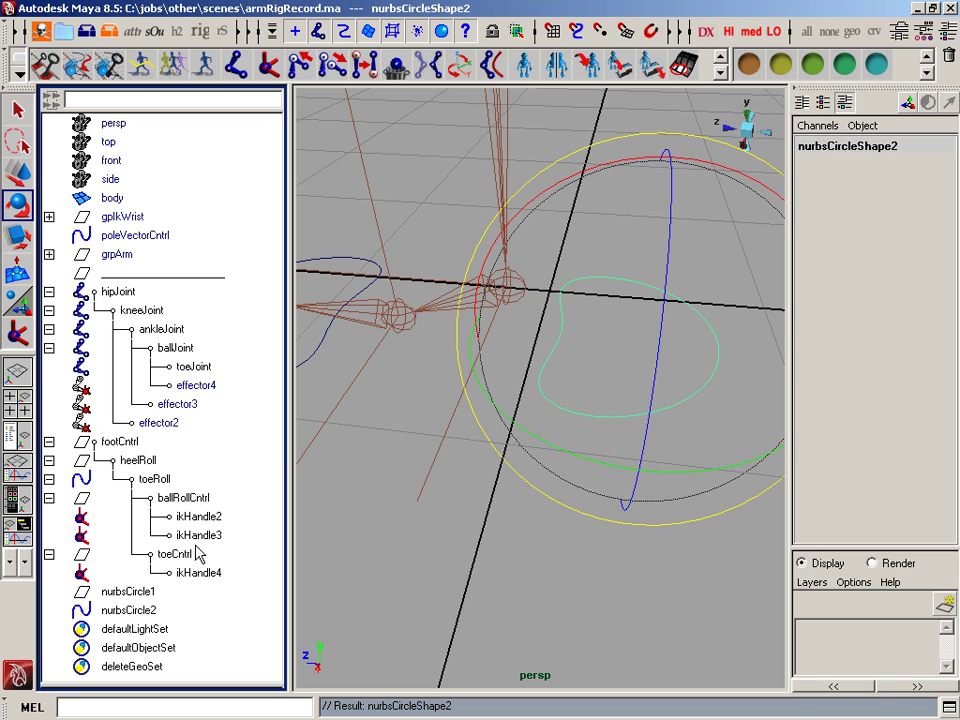
left_click(140, 461)
left_click_drag(574, 463, 493, 456, "alt")
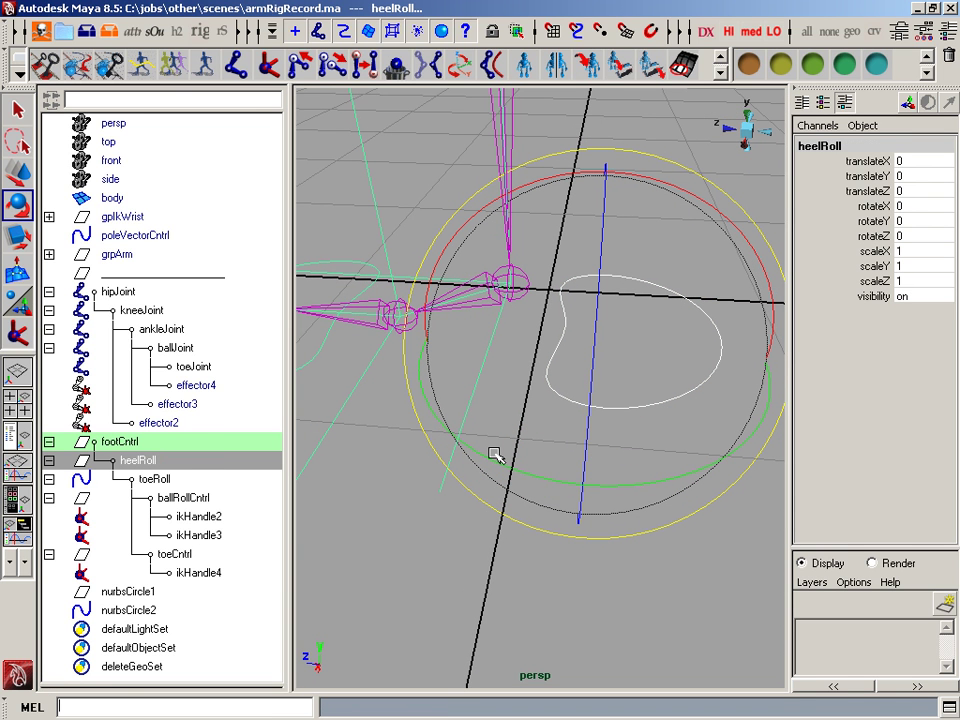
key("grave")
key("Up")
key("Return")
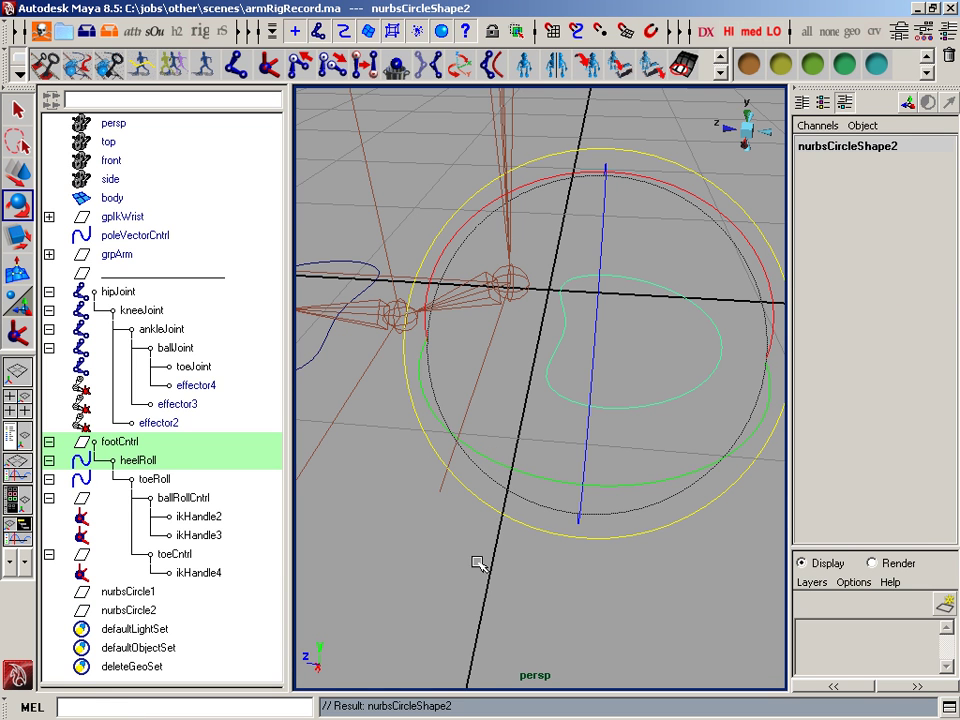
Test the heel control by rotating heelRoll, undo the rotation, and deselect it.
left_click(638, 467)
left_click(670, 391)
left_click_drag(671, 391, 621, 414, "alt")
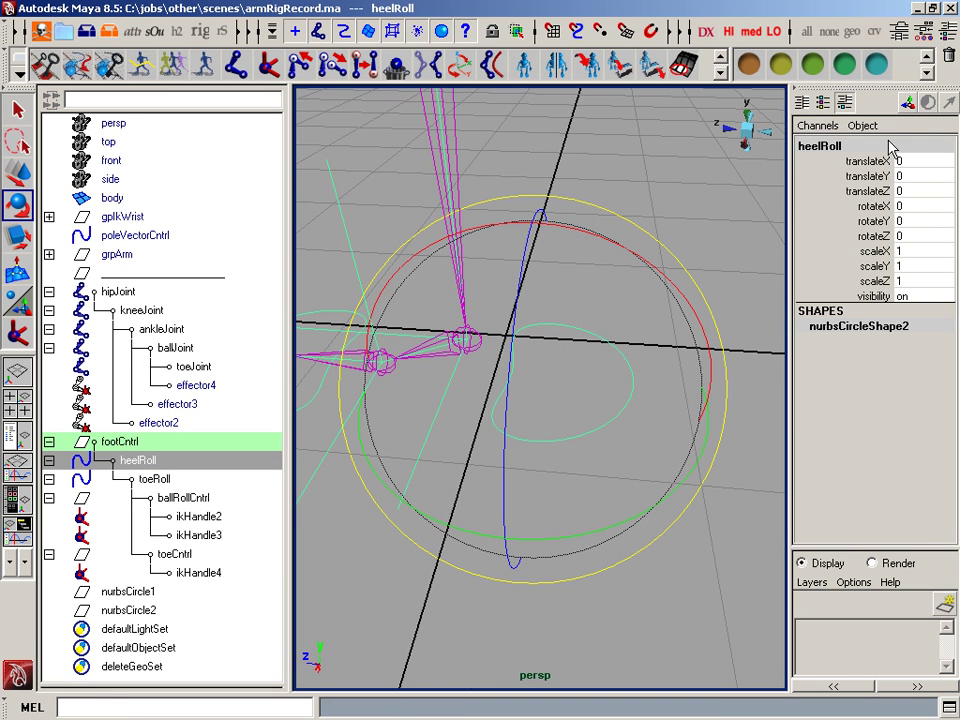
left_click_drag(709, 333, 658, 328)
key("z")
right_click_drag(658, 328, 722, 354, "alt")
middle_click_drag(722, 354, 784, 356, "alt")
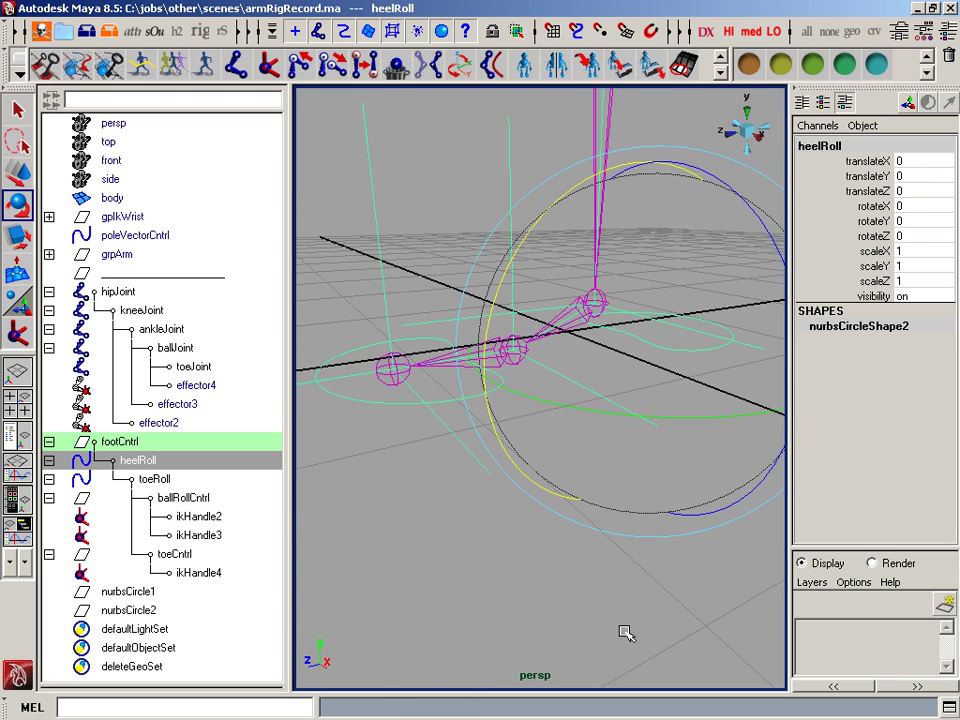
left_click(626, 632)
left_click_drag(548, 478, 543, 503, "alt")
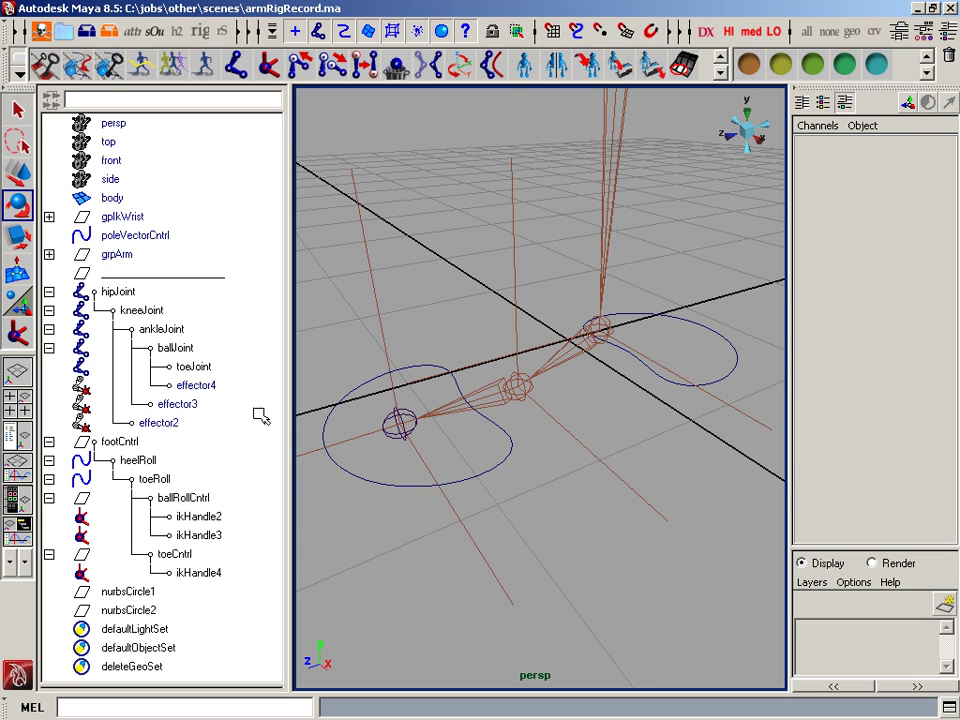
Create a NURBS circle at the origin and scale it to about 0.561 in X and Y and 0.377 in Z.
left_click_drag(618, 378, 476, 242, "alt")
key("space")
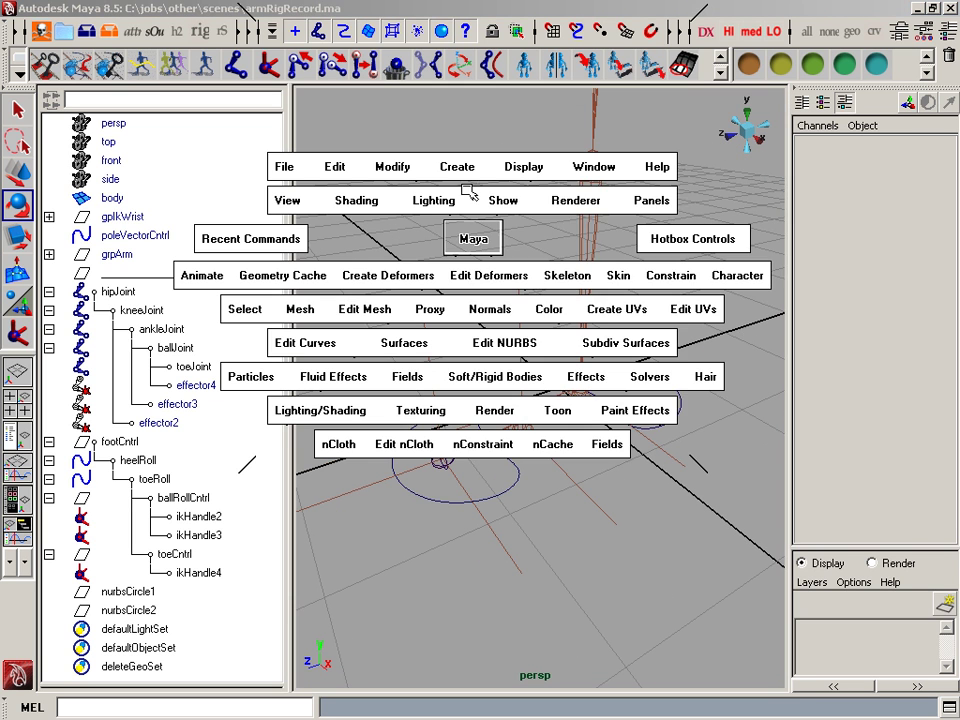
left_click(460, 179)
left_click(733, 279)
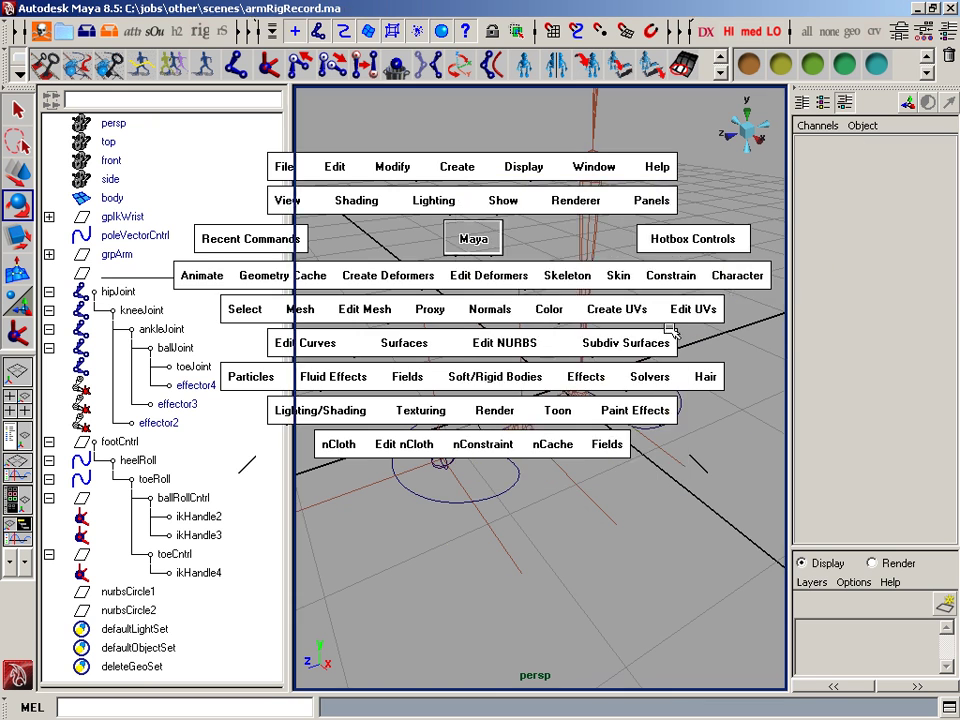
key("r")
left_click_drag(560, 390, 615, 405)
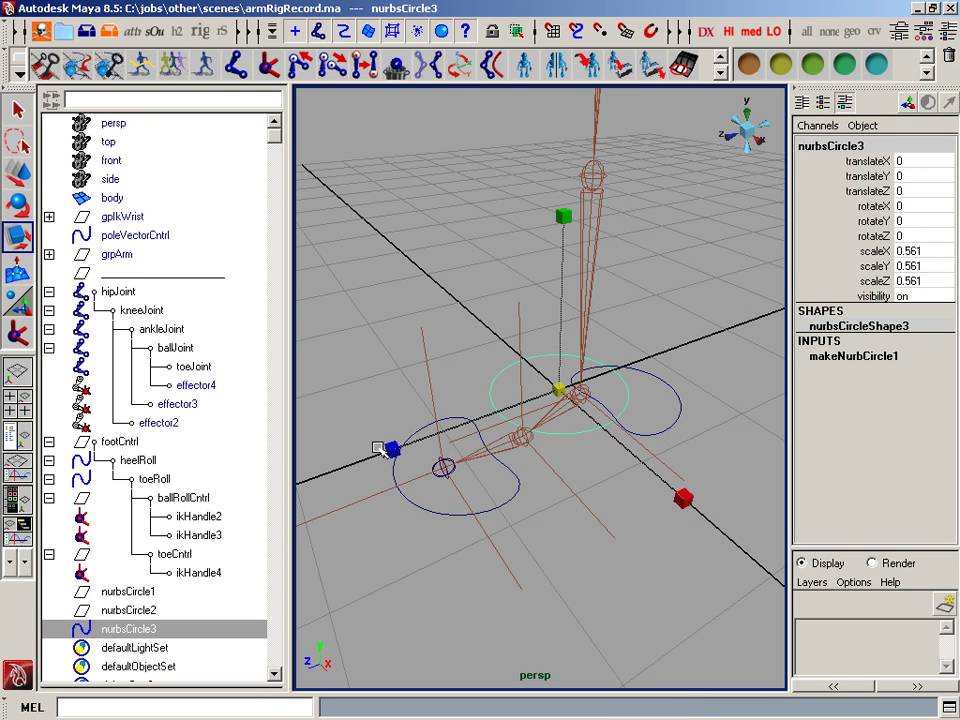
left_click_drag(393, 449, 546, 272)
Delete the new circle's construction history and freeze its transformations.
key("space")
left_click(412, 199)
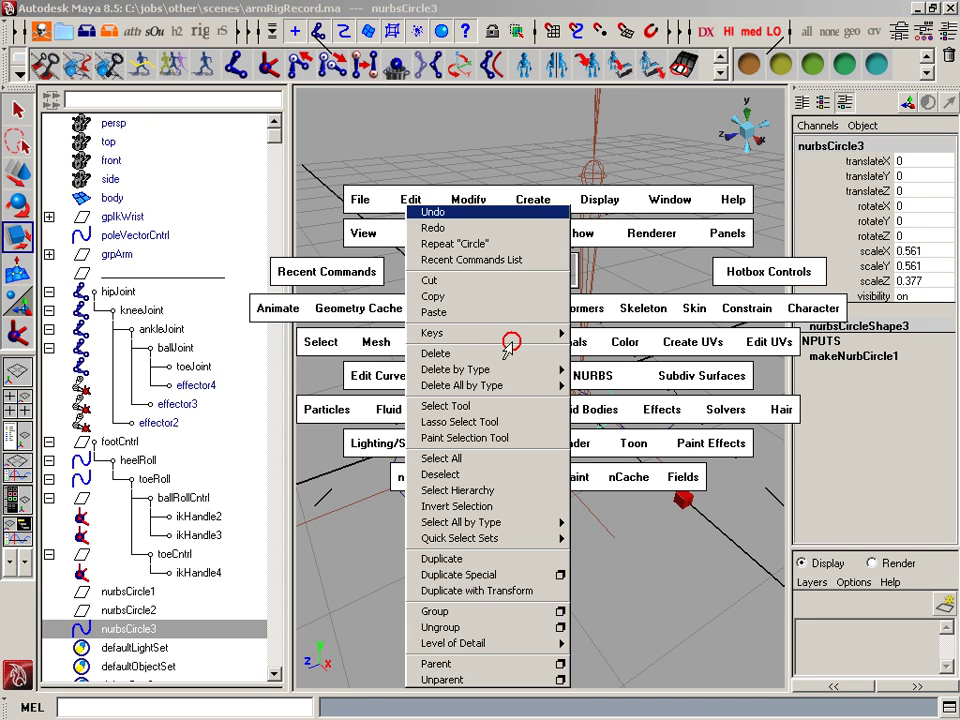
mouse_move(530, 370)
left_click(595, 367)
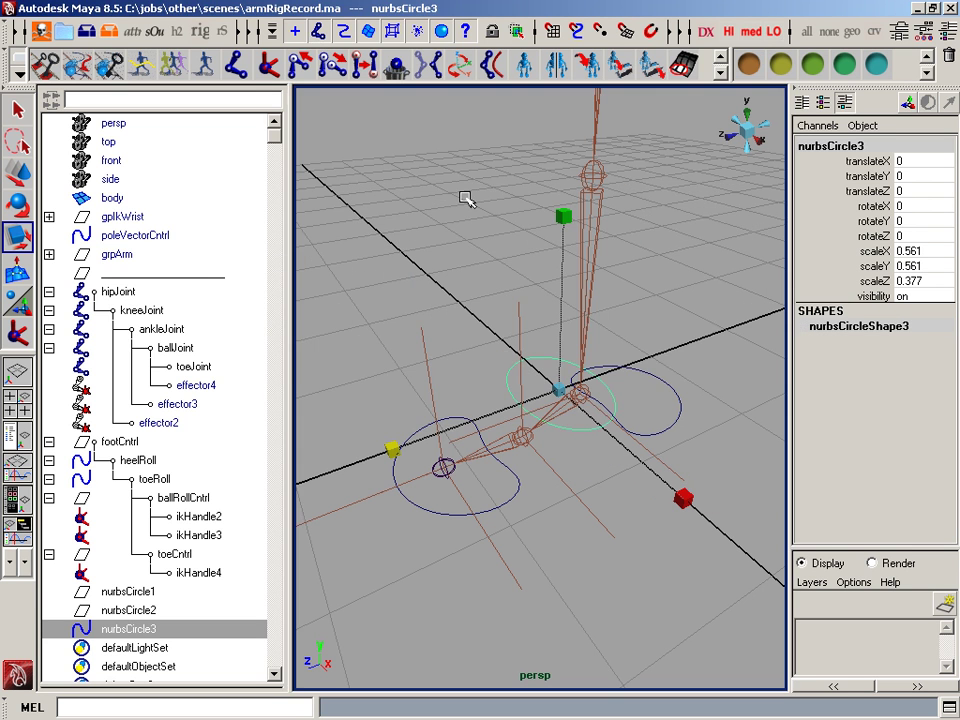
key("space")
left_click(382, 128)
left_click(432, 169)
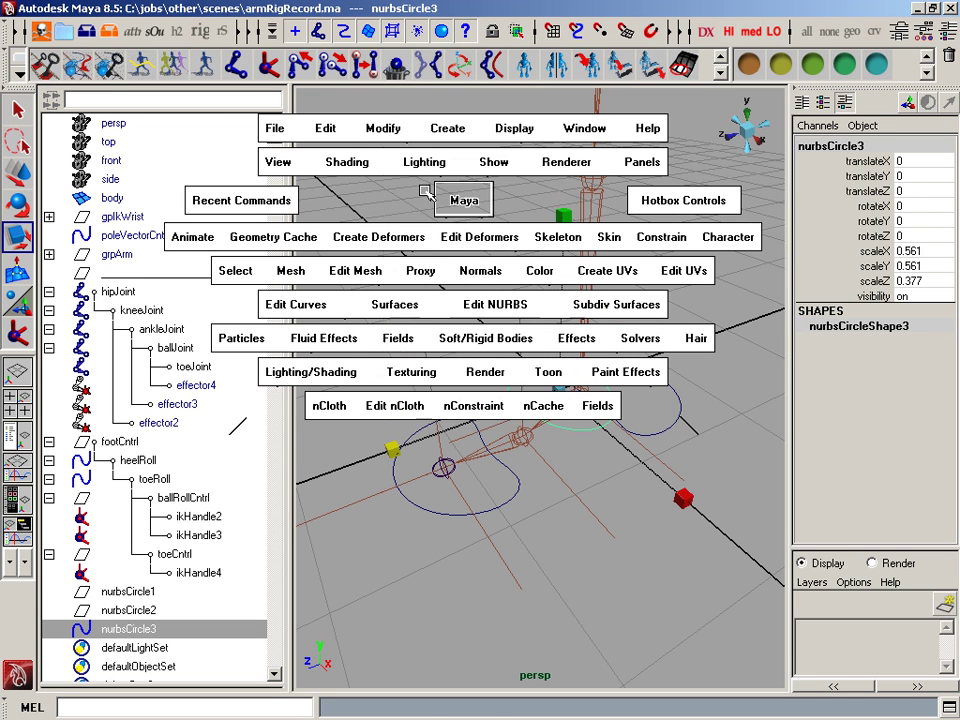
Snap the circle onto the ball joint and narrow its Z scale to about 0.57.
key("w")
right_click_drag(519, 331, 615, 490, "alt")
middle_click_drag(558, 477, 530, 472)
left_click_drag(607, 510, 611, 516, "alt")
key("r")
left_click_drag(330, 543, 415, 505)
Freeze the transformations of the circle at the ball joint.
key("space")
left_click(473, 168)
left_click(556, 209)
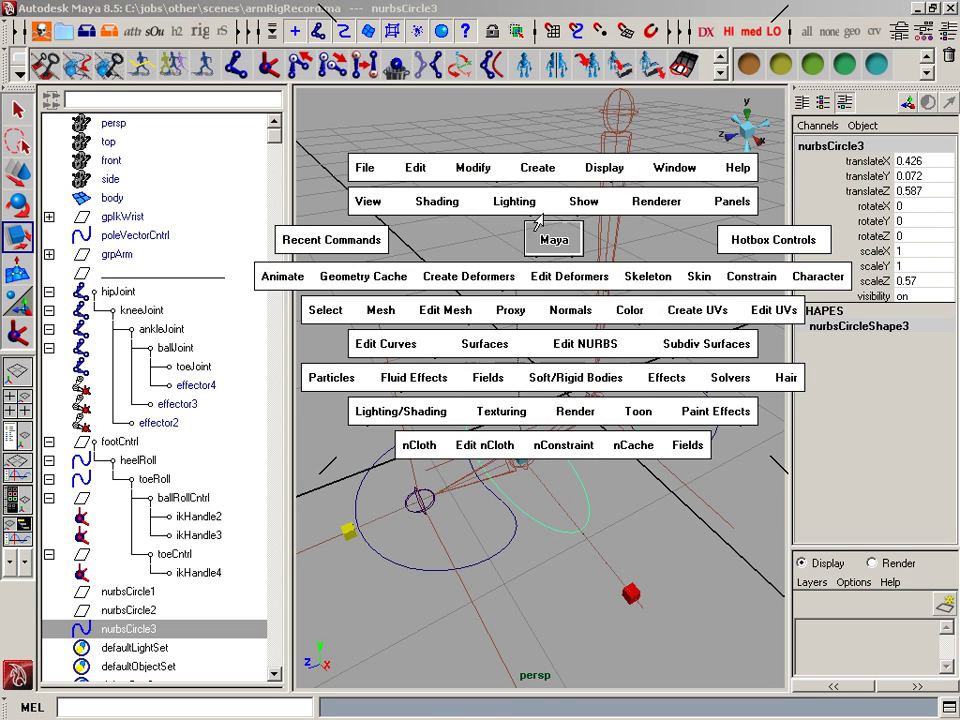
Parent nurbsCircleShape3 under ballRollCntrl by repeating the relative shape parent command.
key("Down")
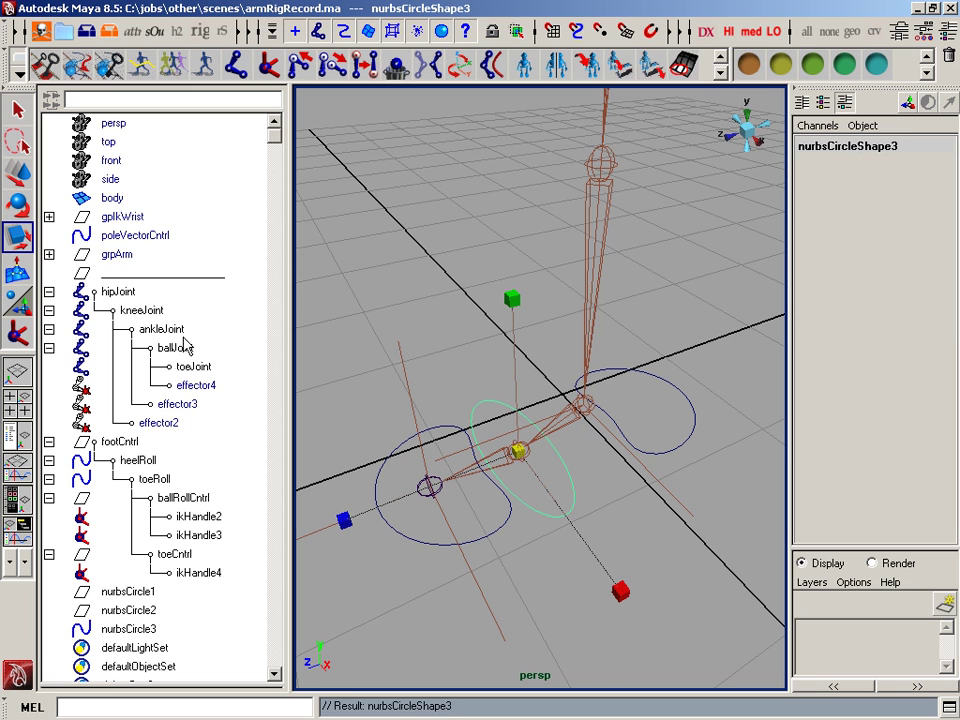
left_click(215, 501)
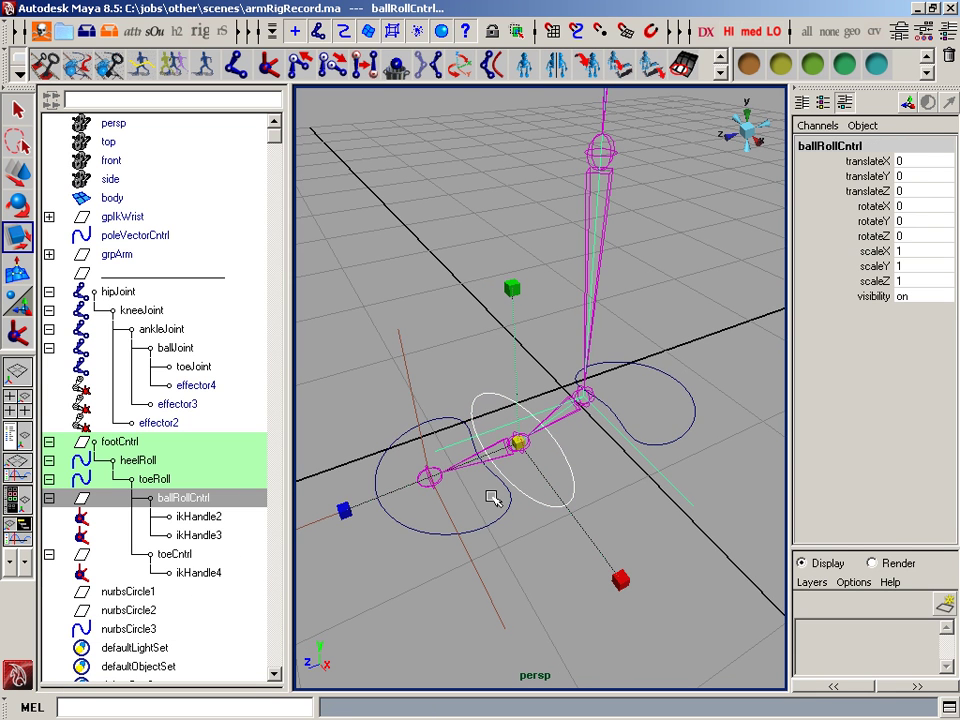
key("grave")
key("Up")
key("Return")
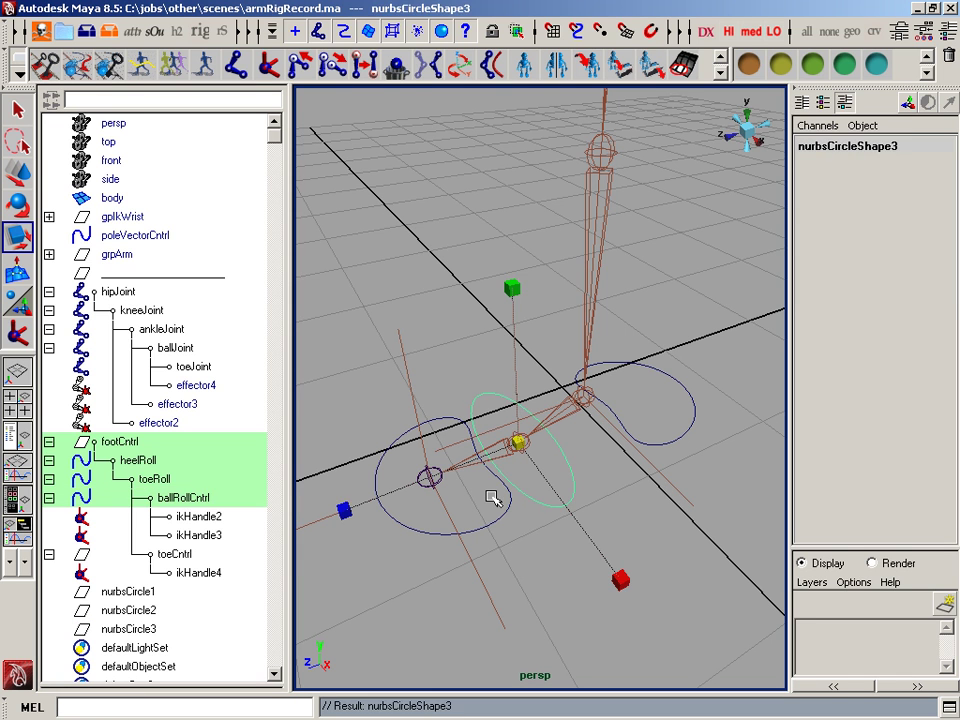
Test the ball control by rotating ballRollCntrl, undo each rotation, and deselect it.
left_click(579, 536)
left_click(598, 480)
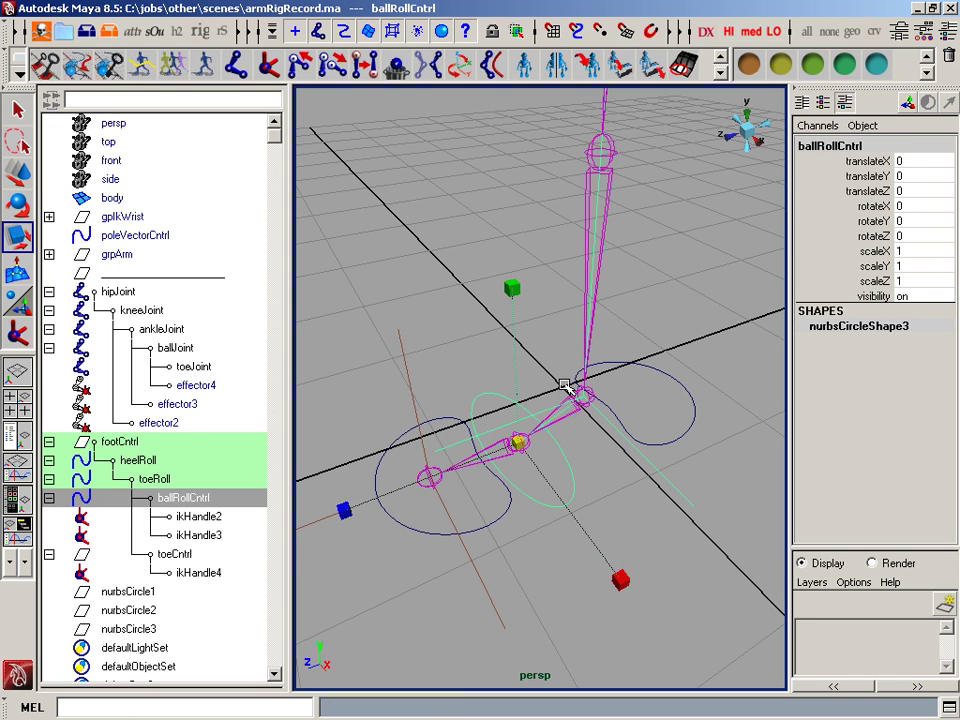
key("e")
left_click_drag(476, 311, 690, 250)
key("z")
left_click(707, 444)
left_click_drag(707, 444, 602, 424, "alt")
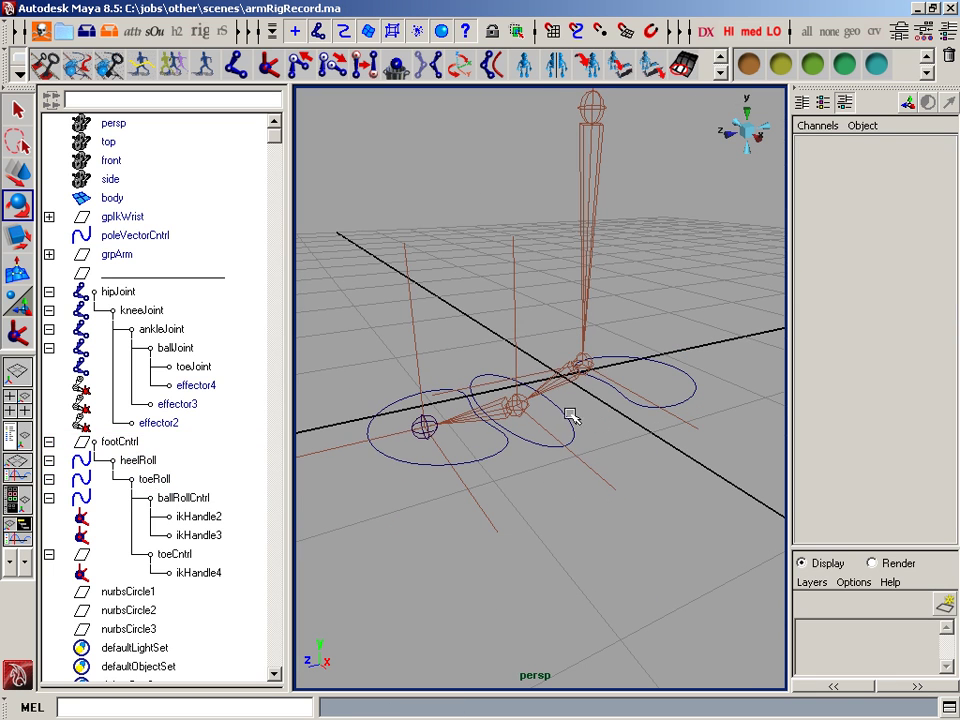
left_click(572, 414)
left_click_drag(420, 261, 388, 302)
key("z")
left_click(748, 246)
Delete the leftover empty transforms nurbsCircle1, nurbsCircle2 and nurbsCircle3.
middle_click_drag(687, 286, 707, 366, "alt")
right_click_drag(707, 366, 664, 389, "alt")
middle_click_drag(664, 389, 646, 387, "alt")
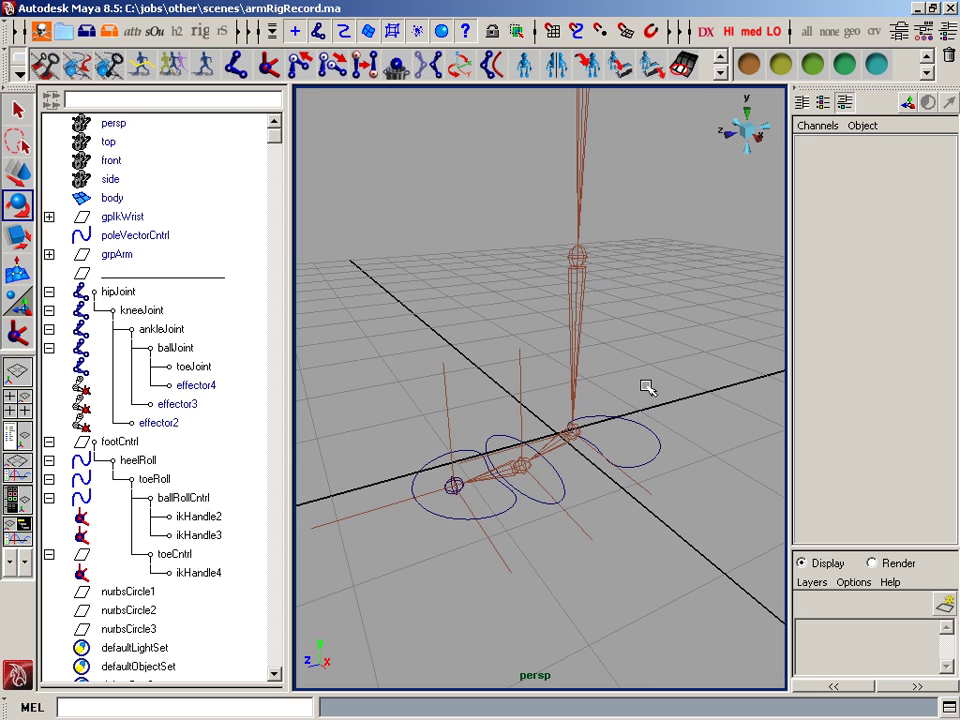
left_click(133, 591)
left_click(147, 629, "shift")
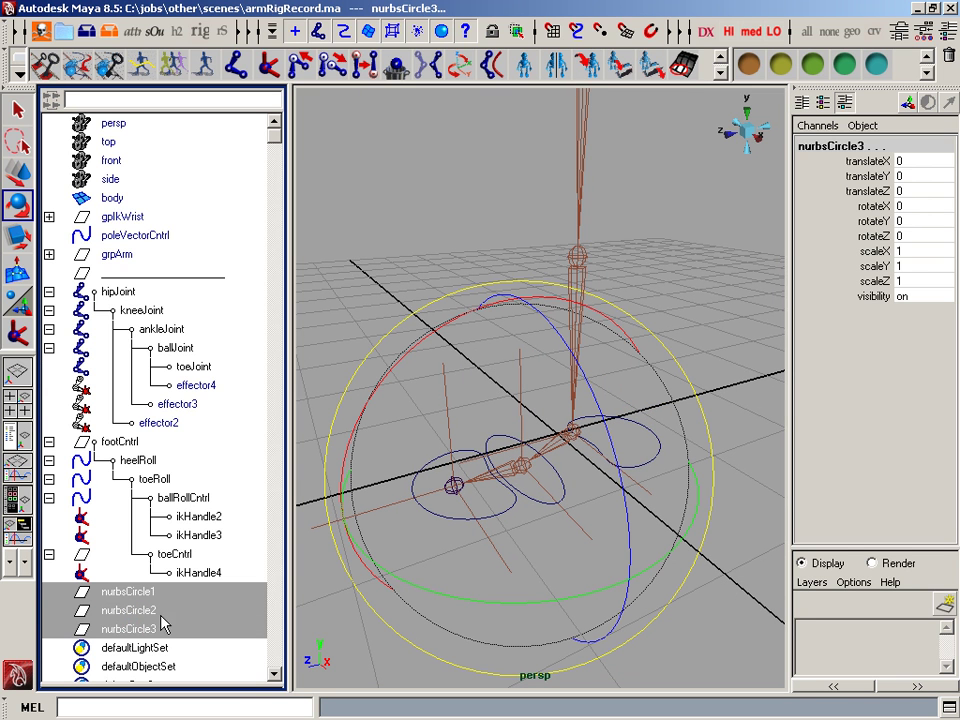
key("Delete")
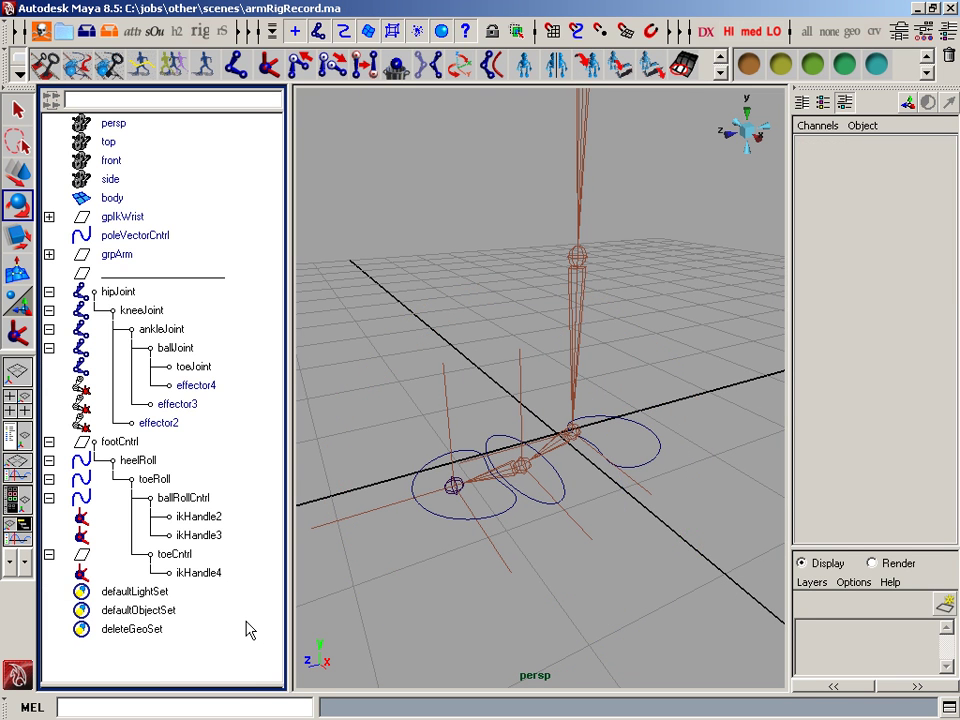
Create a new NURBS circle and snap it onto the ball joint.
right_click_drag(540, 536, 608, 546, "alt")
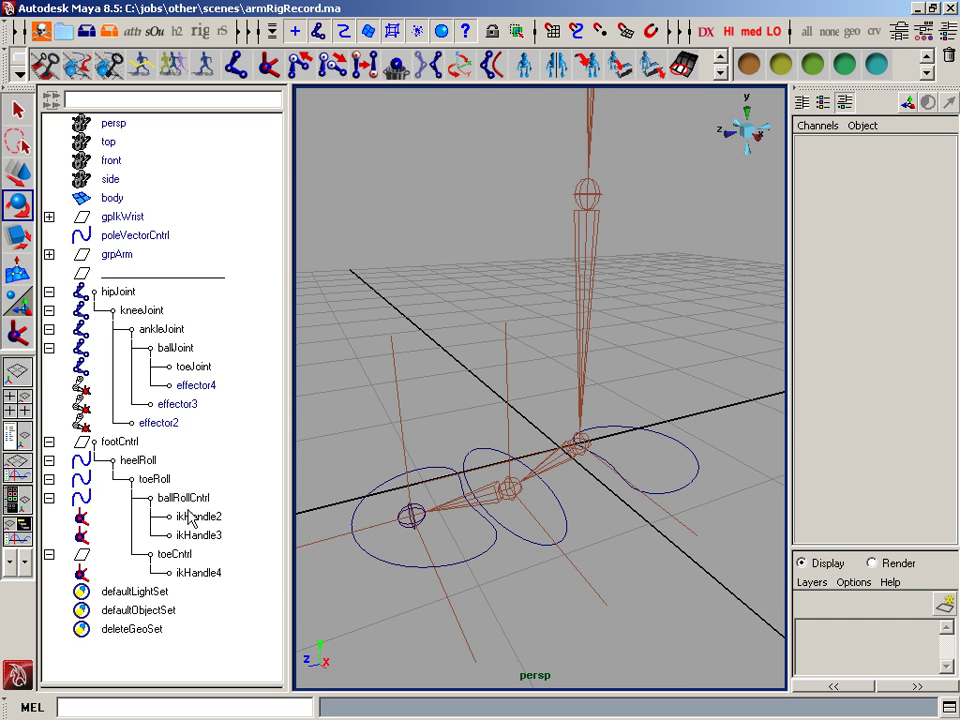
key("space")
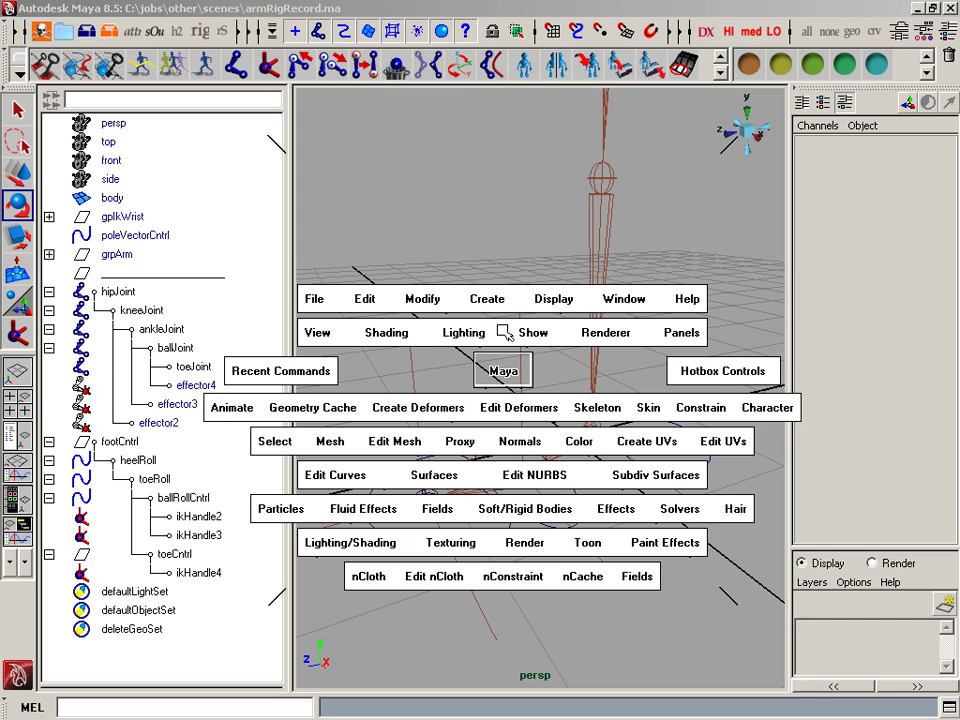
left_click(487, 298)
mouse_move(560, 320)
left_click(786, 415)
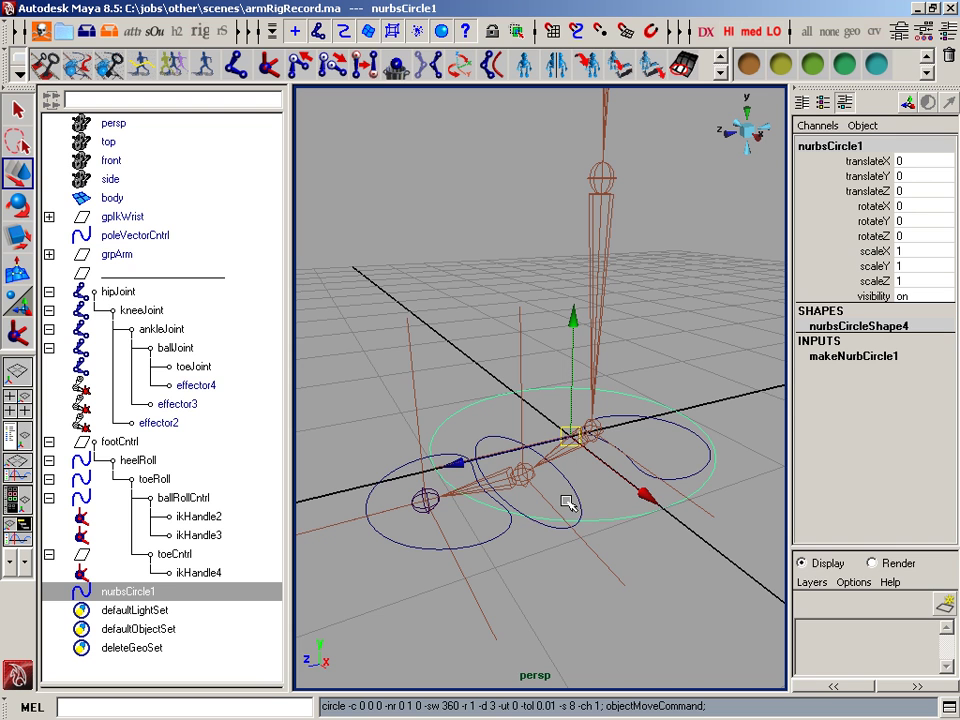
key("v")
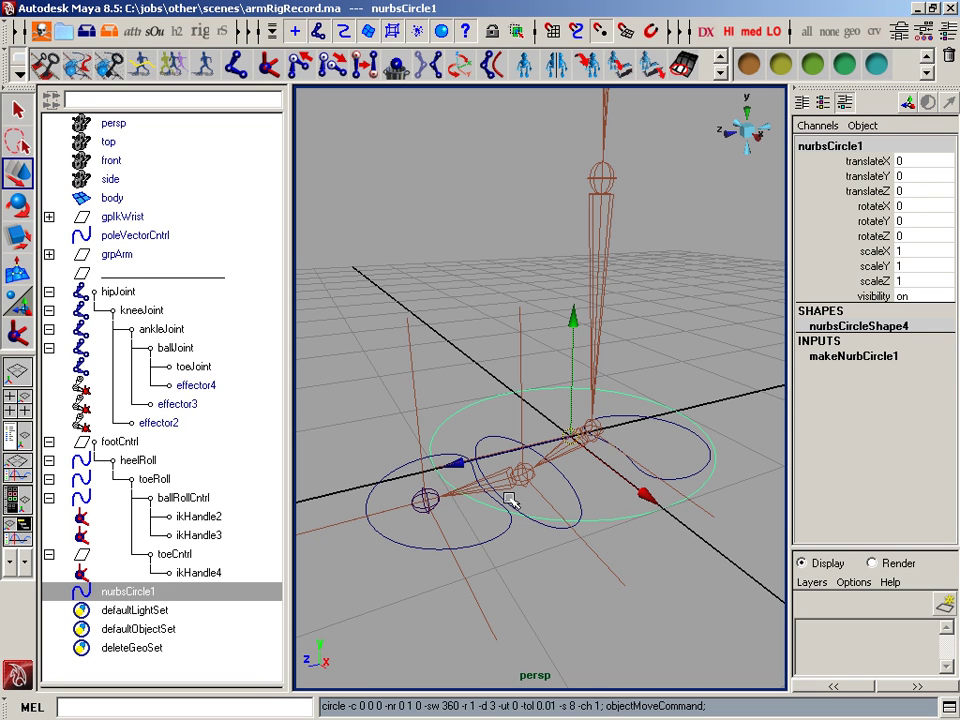
middle_click_drag(510, 499, 508, 491)
Stand the circle at the ball joint upright by setting its Z rotation to 90.
key("e")
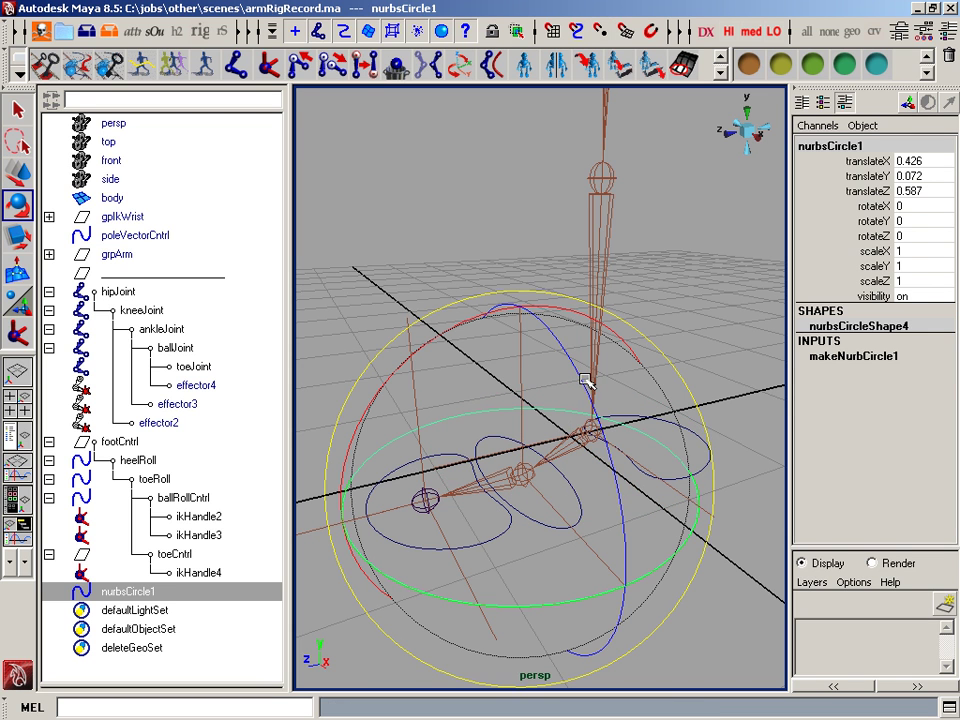
left_click_drag(586, 381, 545, 440)
left_click(905, 233)
type("90")
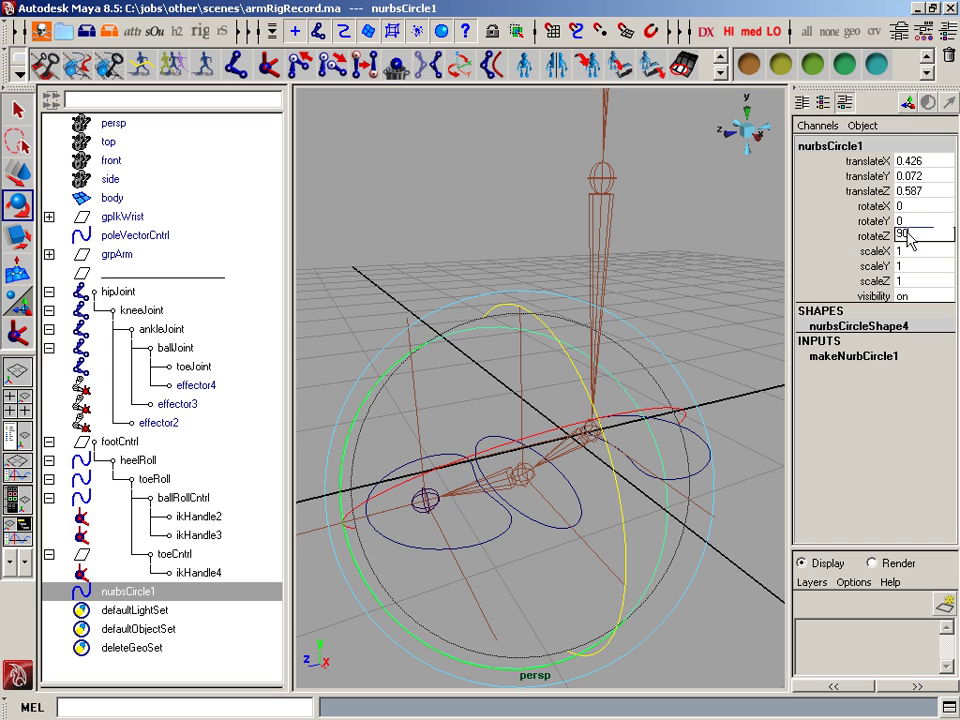
key("Return")
Scale the upright circle at the ball joint down uniformly.
left_click_drag(650, 408, 611, 386, "alt")
key("r")
middle_click_drag(617, 416, 690, 434, "alt")
middle_click_drag(668, 431, 582, 432)
Scale the circle's four alternate CVs inward to form a rounded square, and shrink the whole curve uniformly to about 0.339.
right_click_drag(617, 525, 448, 506)
left_click_drag(390, 399, 588, 427)
key("z")
left_click_drag(508, 538, 558, 568)
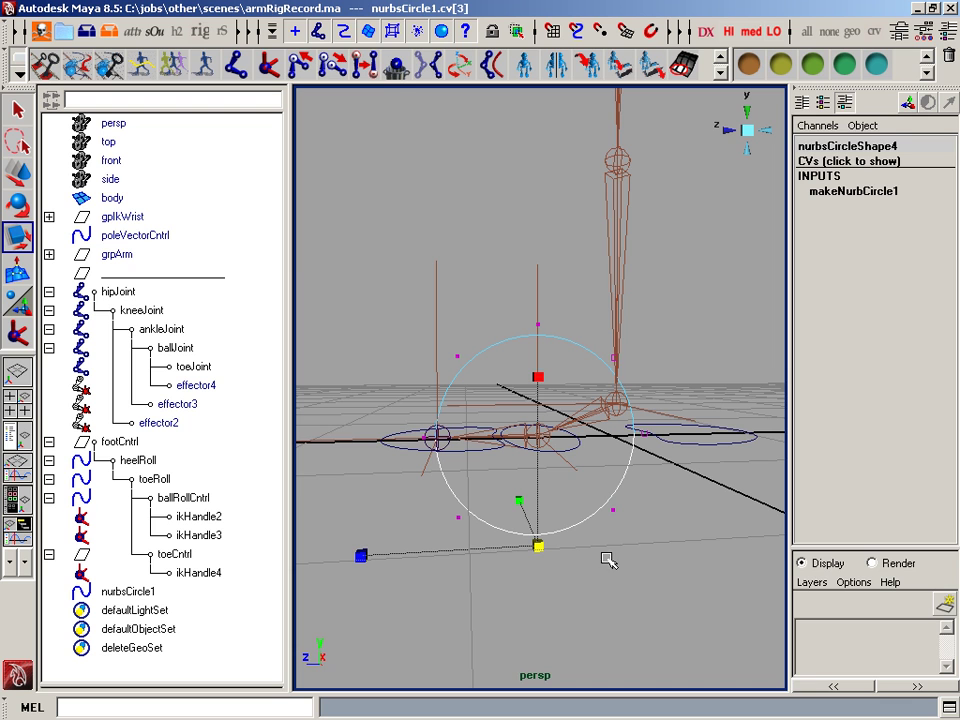
key("F8")
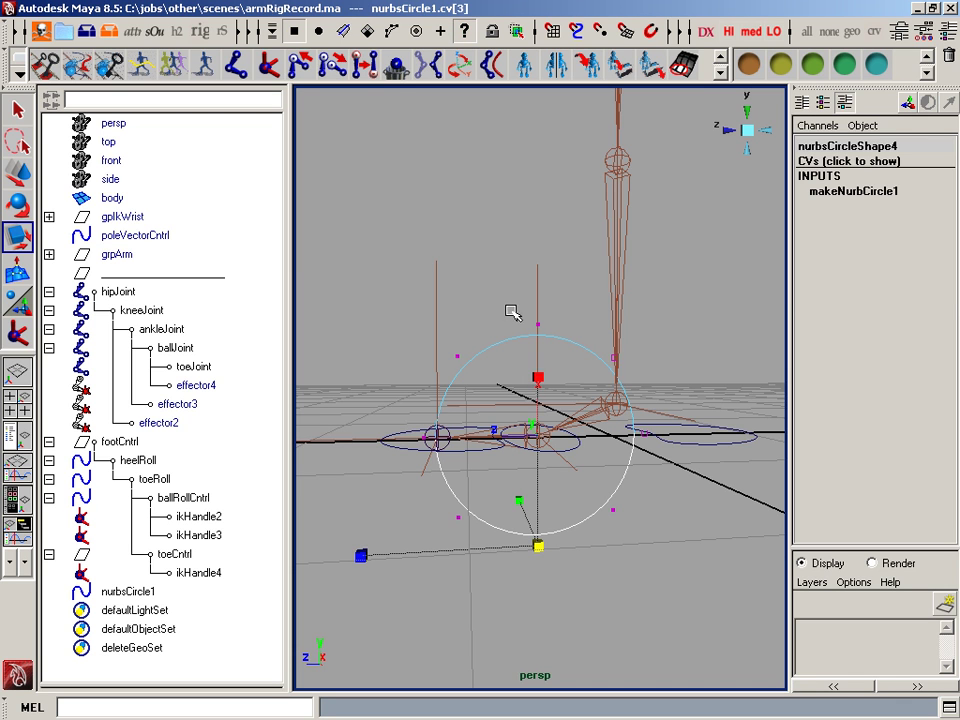
left_click_drag(512, 312, 570, 373, "shift")
key("z")
left_click_drag(621, 437, 687, 443, "shift")
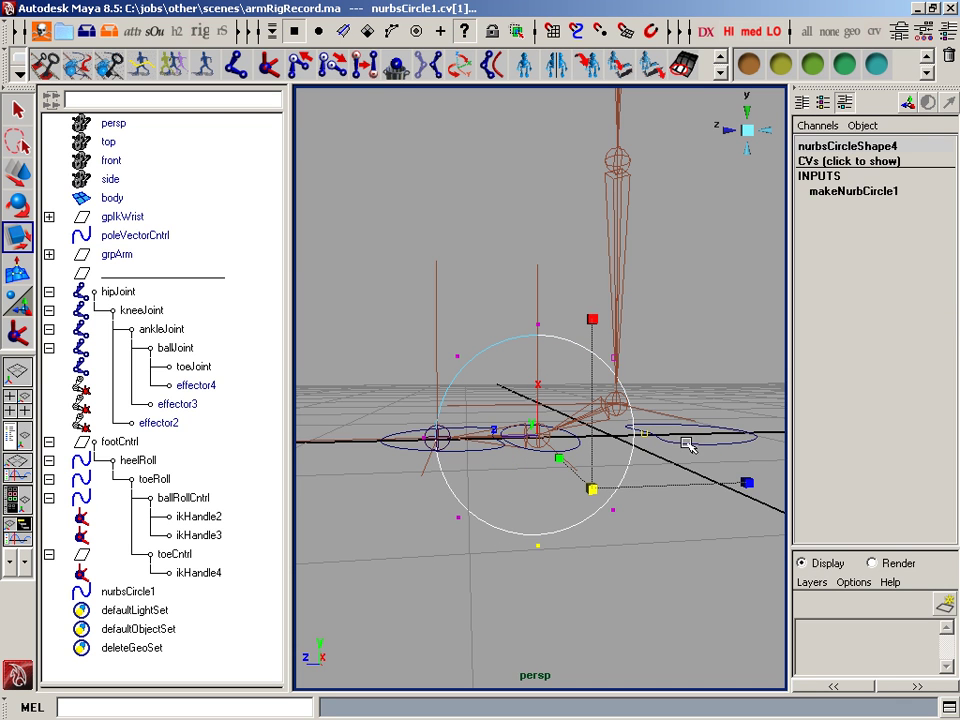
left_click_drag(422, 424, 462, 440, "shift")
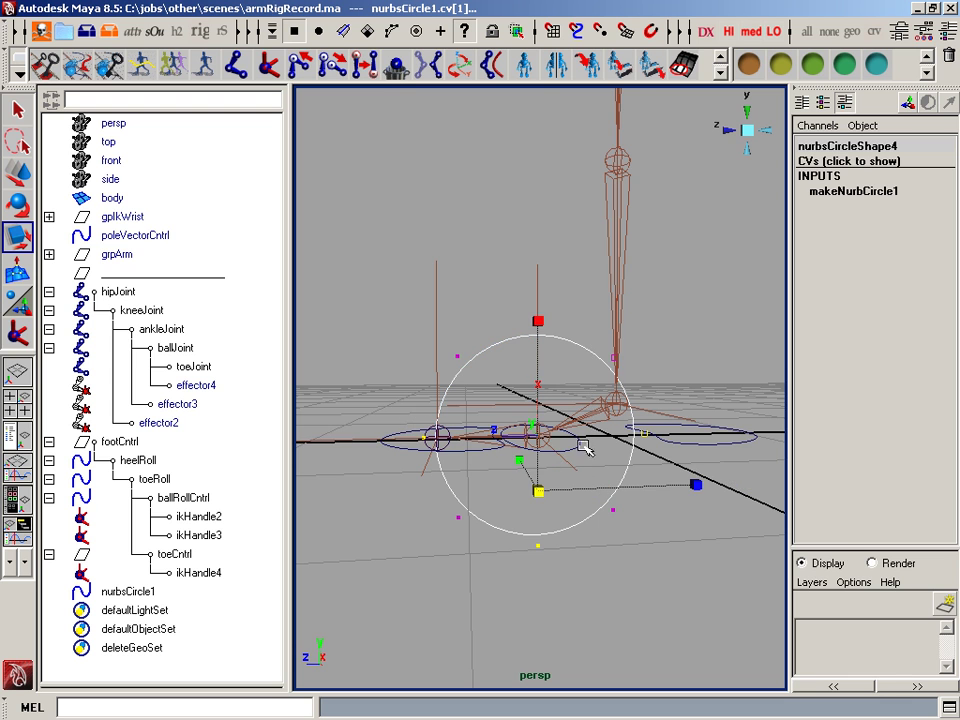
left_click_drag(560, 381, 551, 316, "alt")
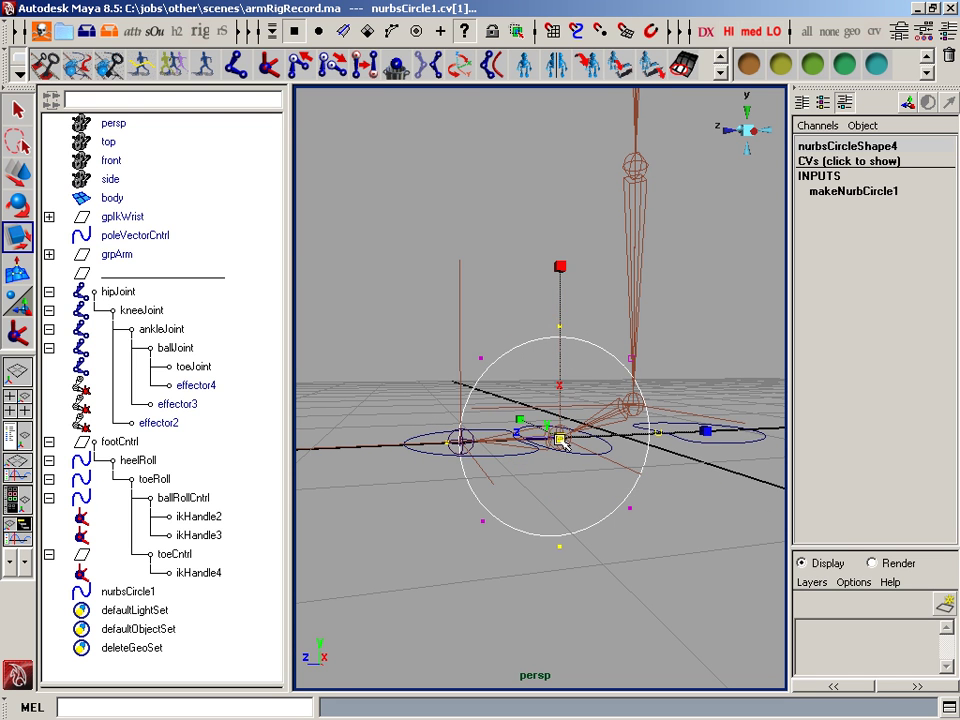
left_click_drag(560, 437, 521, 434)
left_click_drag(585, 446, 595, 486, "alt")
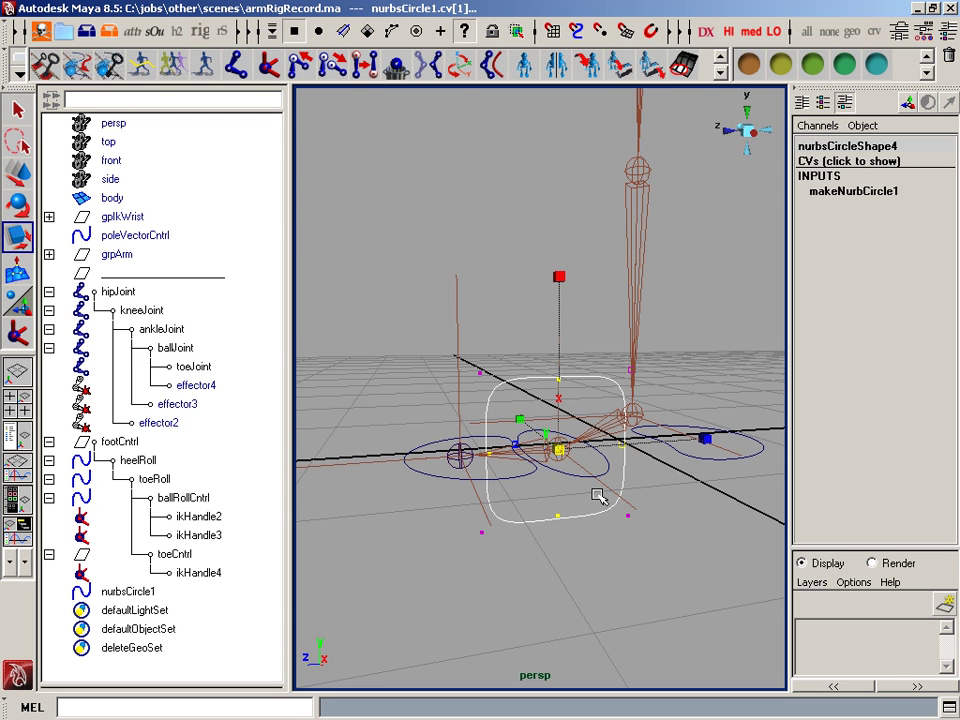
key("F8")
middle_click_drag(671, 518, 632, 513)
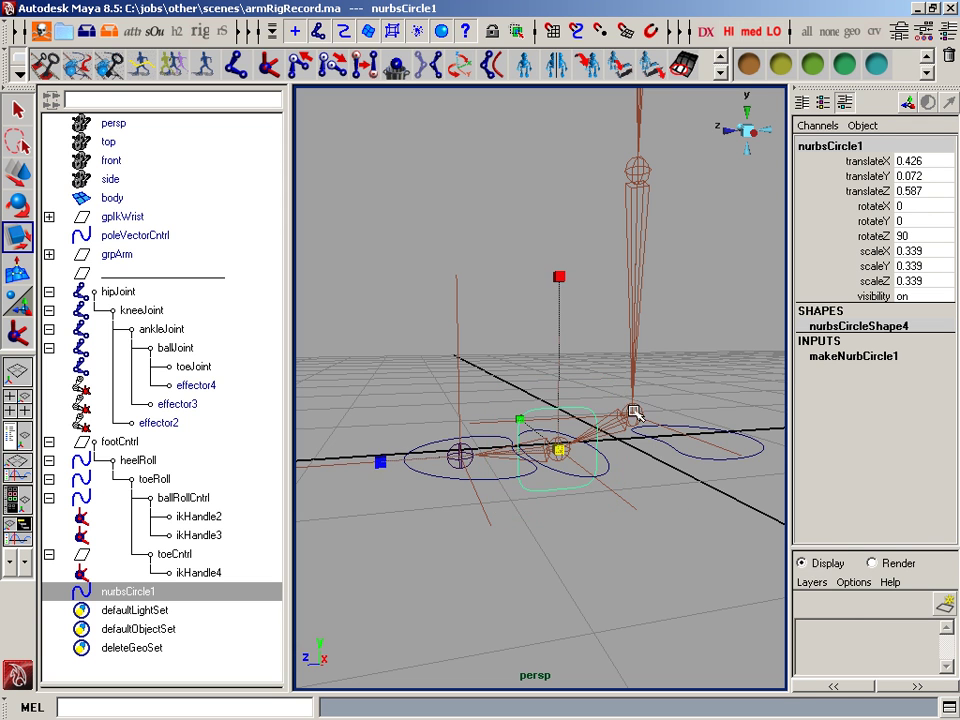
Delete the rounded square curve's construction history and freeze its transformations.
key("space")
left_click(488, 328)
mouse_move(578, 403)
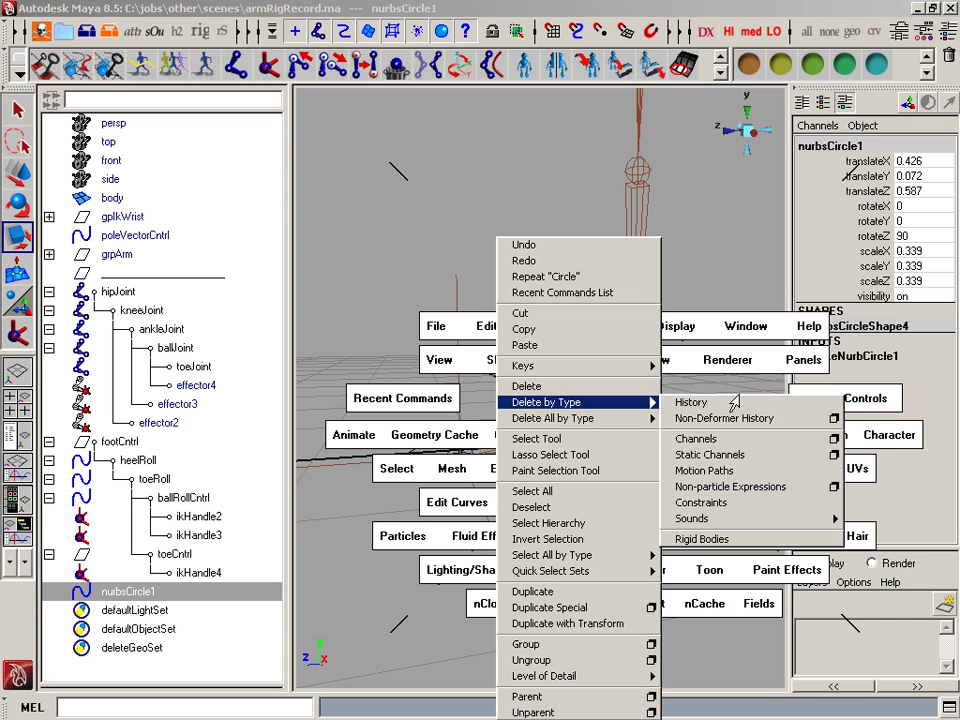
left_click(731, 402)
key("space")
left_click_drag(551, 236, 598, 278)
Parent nurbsCircleShape4 under toeCntrl with the MEL command parent -r -shape.
key("Down")
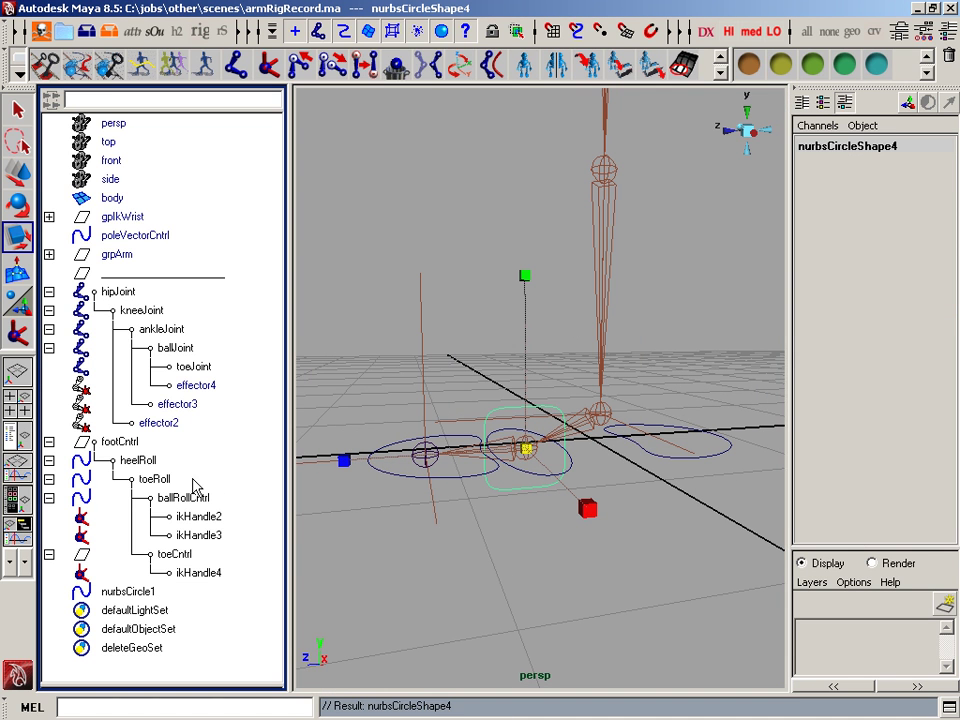
left_click(219, 561)
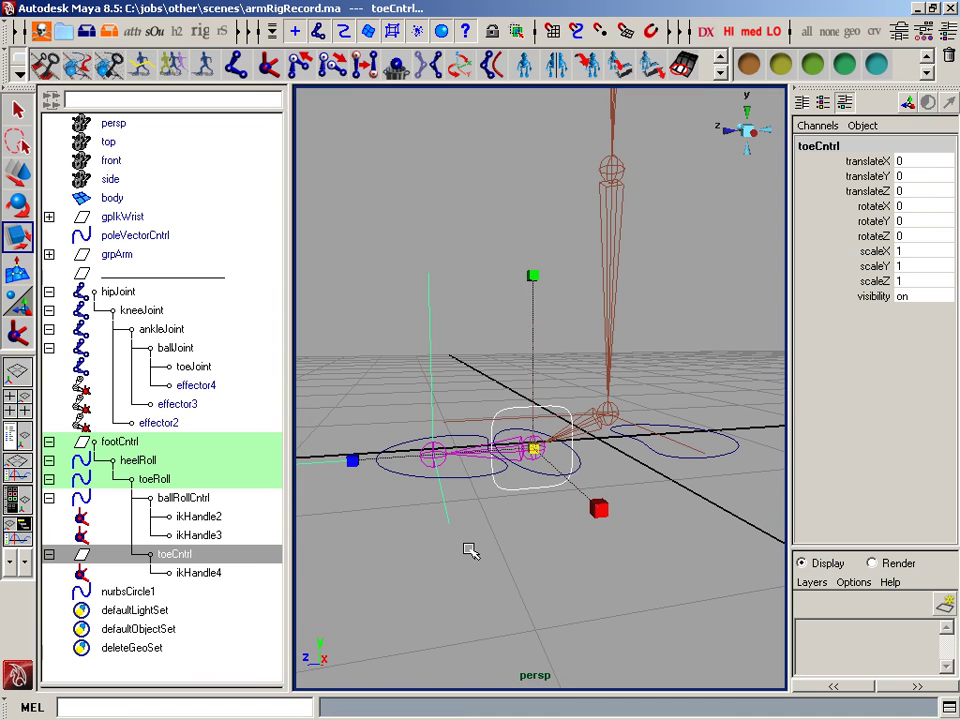
type("parent -r -shape")
key("Return")
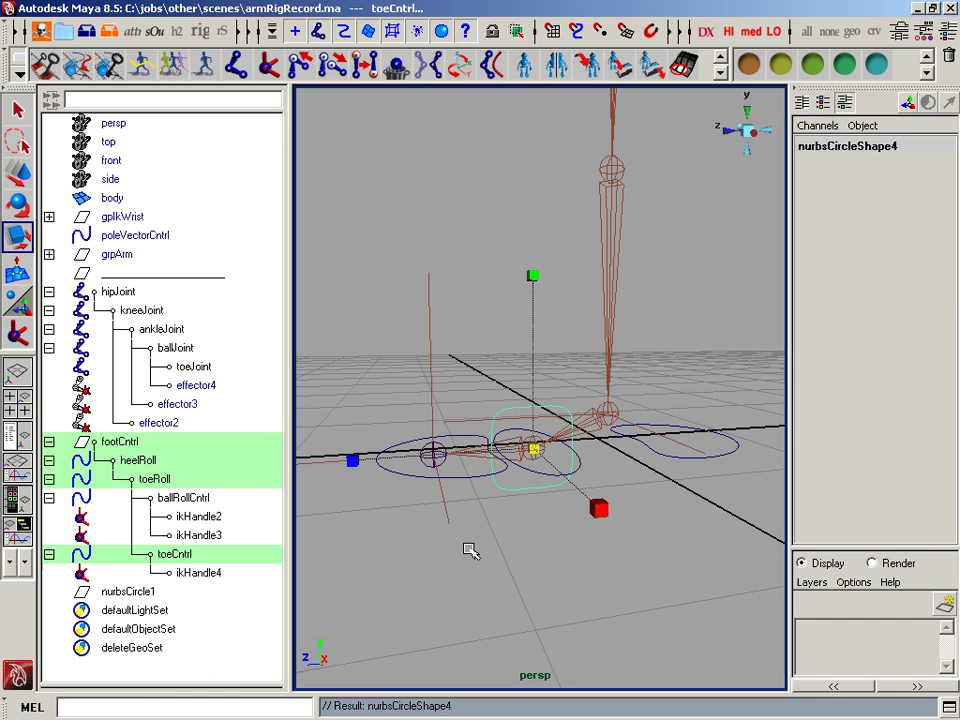
Test the toe control by rotating toeCntrl, and undo the rotation.
left_click(507, 500)
left_click(511, 490)
key("e")
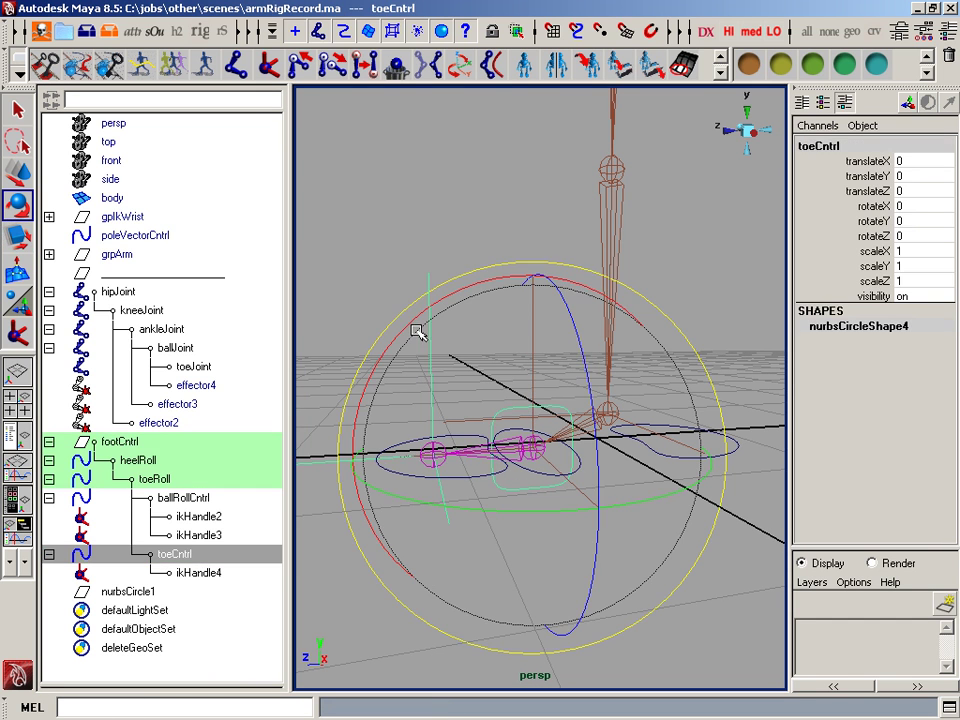
left_click_drag(425, 335, 505, 260)
key("z")
Delete the empty nurbsCircle1 transform left over from the toe control.
left_click(347, 420)
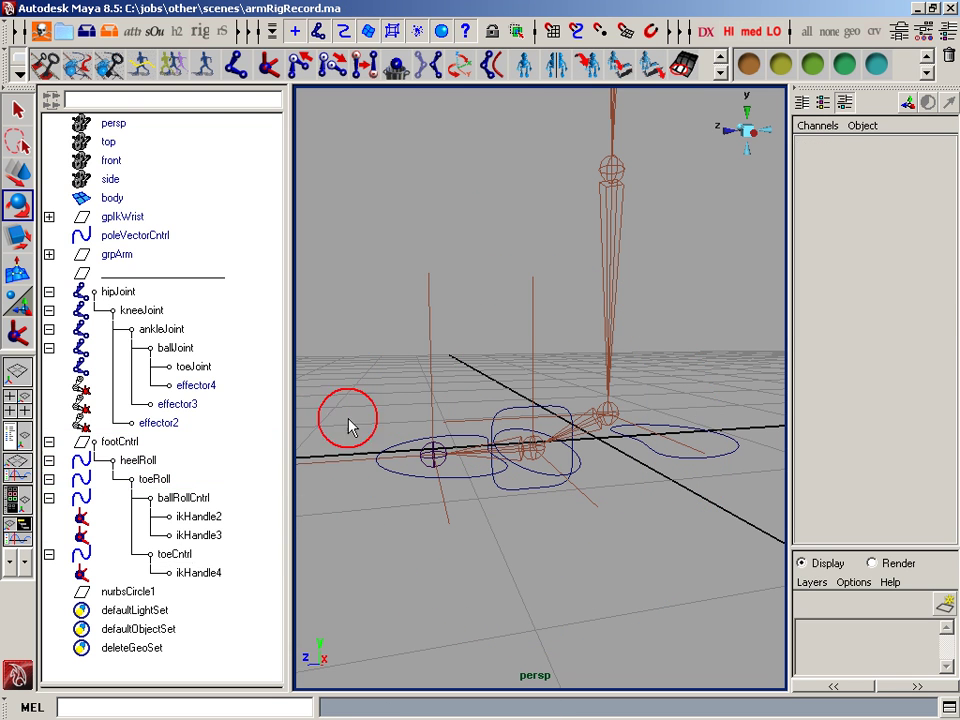
left_click(191, 595)
key("Delete")
Create another NURBS circle and snap it onto the ankle joint.
left_click_drag(440, 440, 604, 446, "alt")
key("space")
left_click(500, 276)
mouse_move(491, 278)
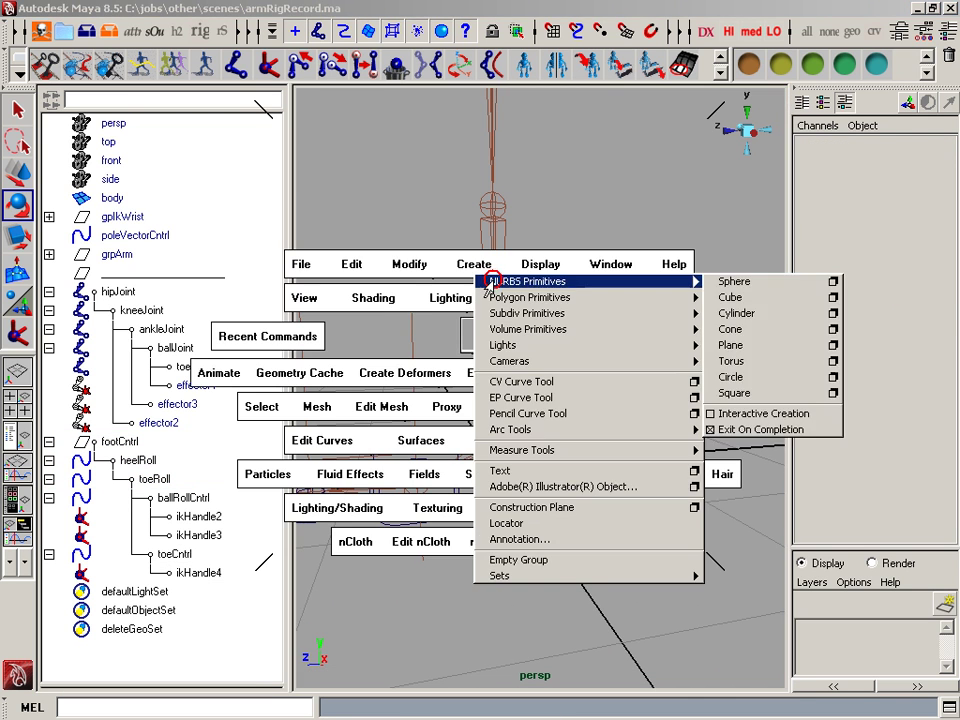
left_click(752, 378)
left_click_drag(500, 467, 548, 392)
Set the ankle circle's Z rotation to 90 and scale it uniformly to about 0.696.
key("e")
left_click(925, 236)
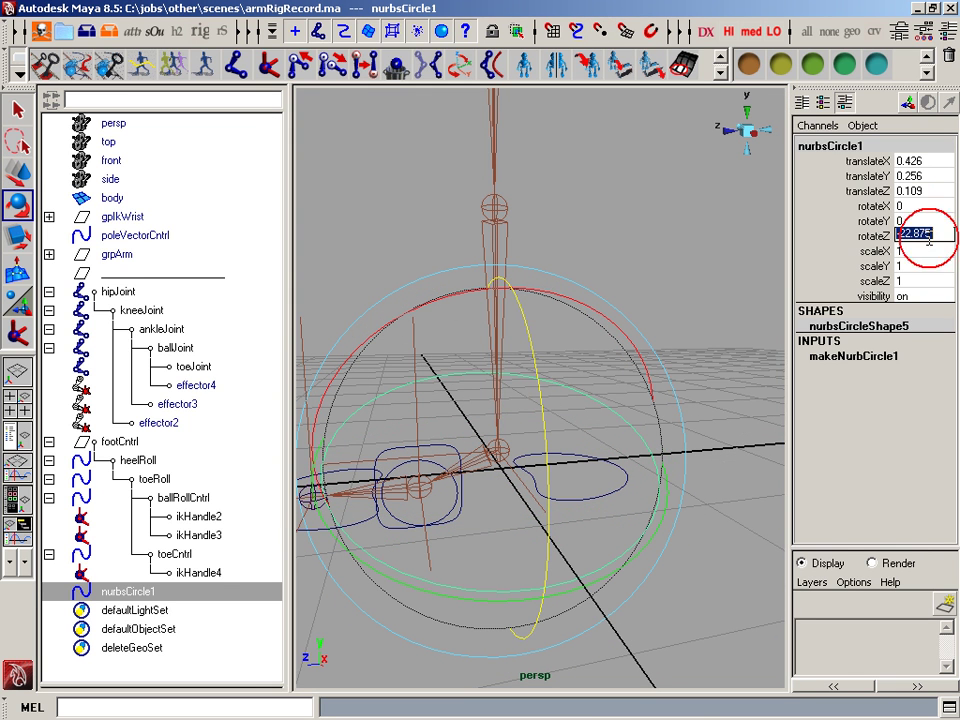
type("90")
key("Return")
key("r")
middle_click_drag(577, 440, 484, 433)
key("F8")
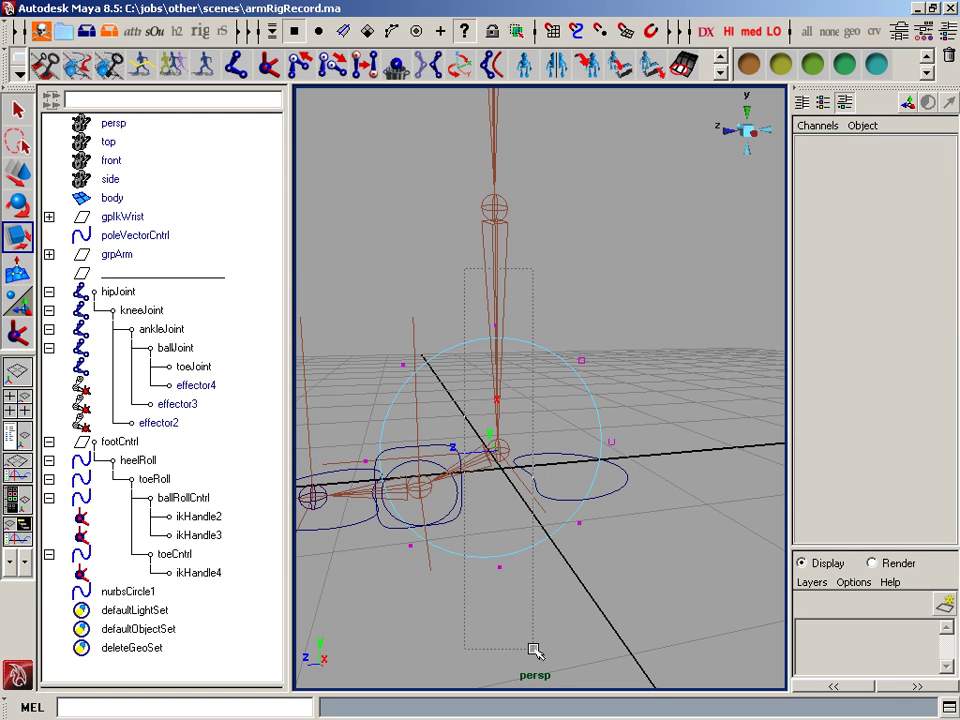
left_click_drag(535, 651, 535, 651)
left_click(683, 473)
key("F8")
Select four alternate CVs of the ankle circle and scale them inward to form a four-pointed star.
right_click_drag(560, 374, 535, 352)
left_click_drag(485, 312, 550, 365)
right_click_drag(575, 405, 596, 435)
left_click(466, 27)
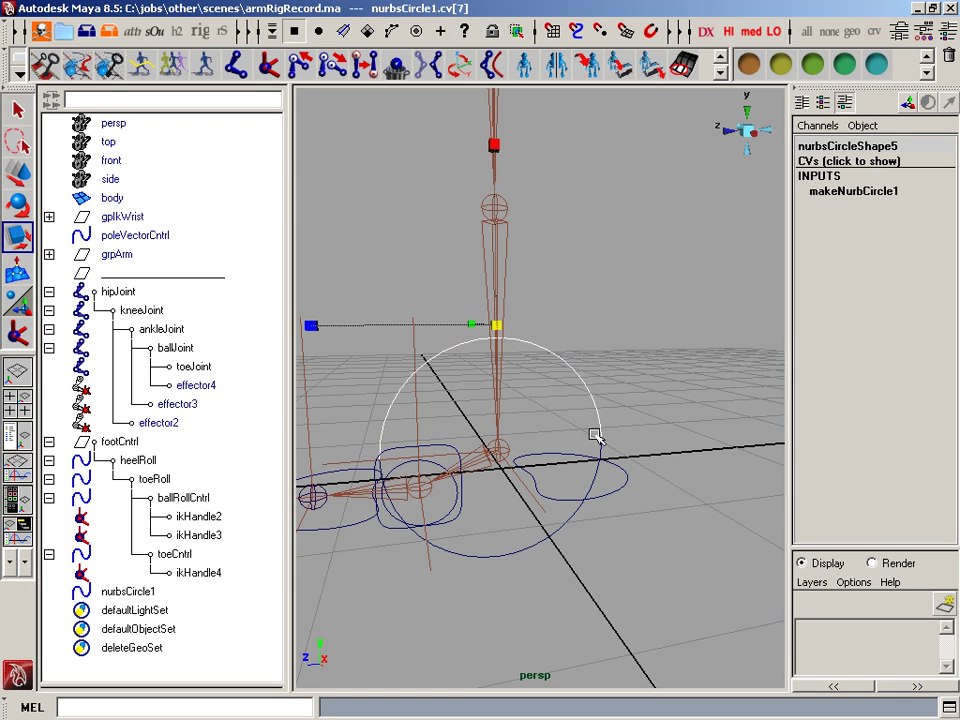
left_click_drag(621, 439, 598, 460, "shift")
left_click_drag(520, 584, 469, 547, "shift")
left_click_drag(354, 446, 410, 478, "shift")
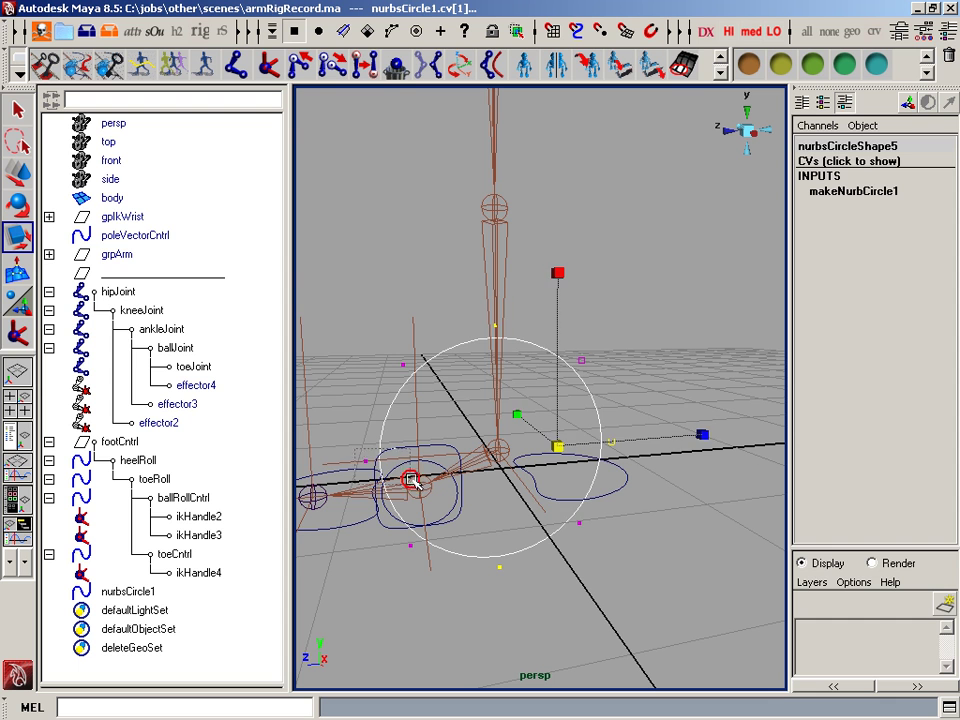
middle_click_drag(649, 495, 487, 510)
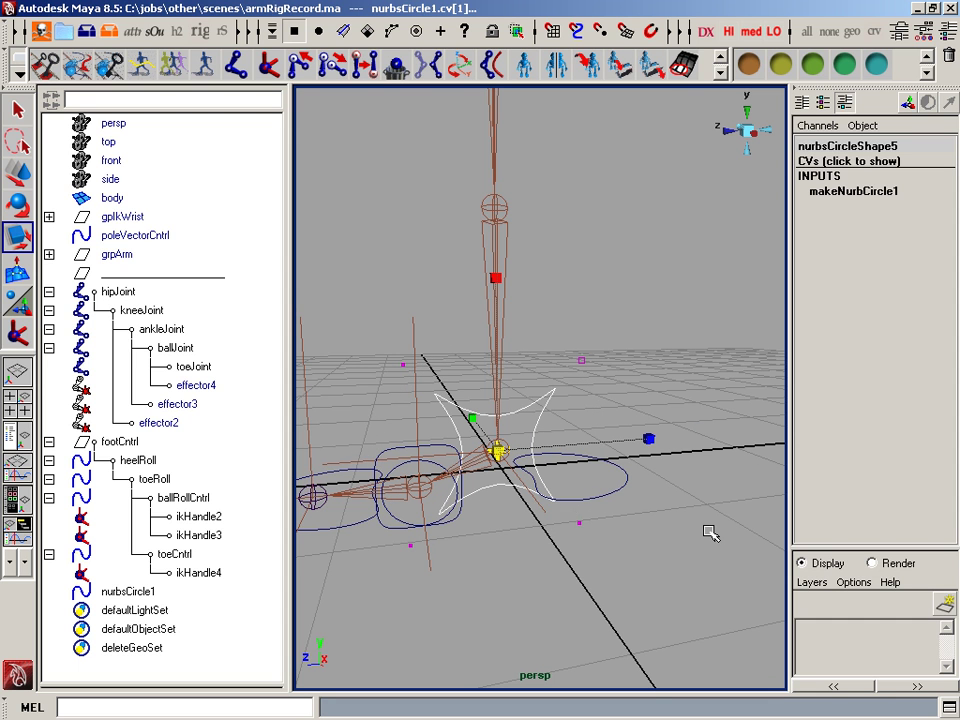
key("F8")
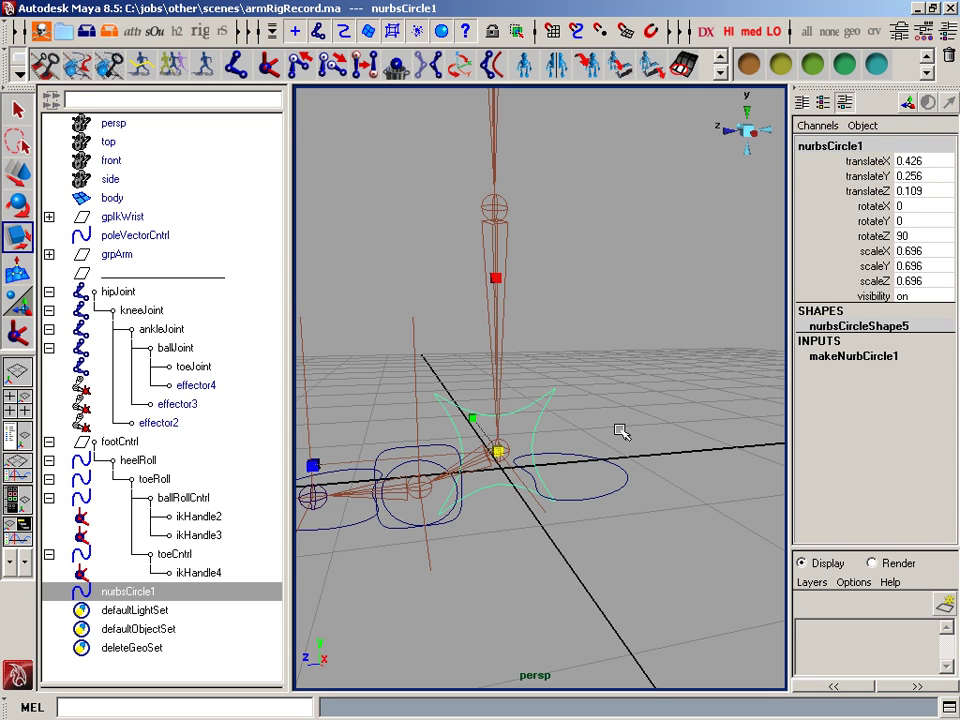
Freeze the transformations of the star-shaped curve at the ankle joint.
left_click(591, 411)
key("space")
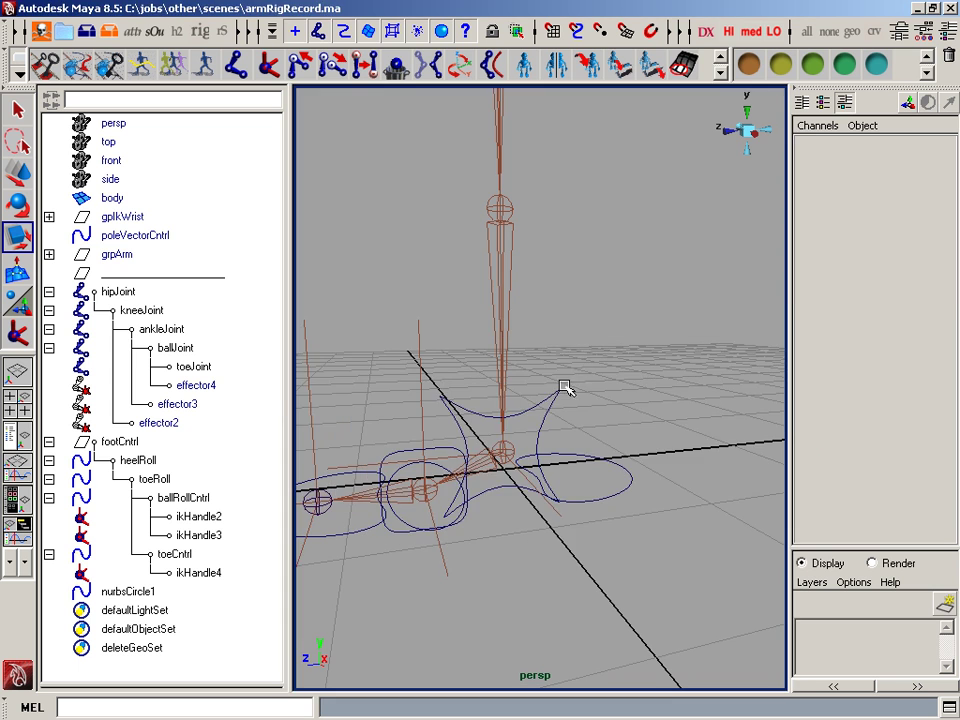
left_click(566, 386)
key("space")
left_click_drag(478, 274, 517, 317)
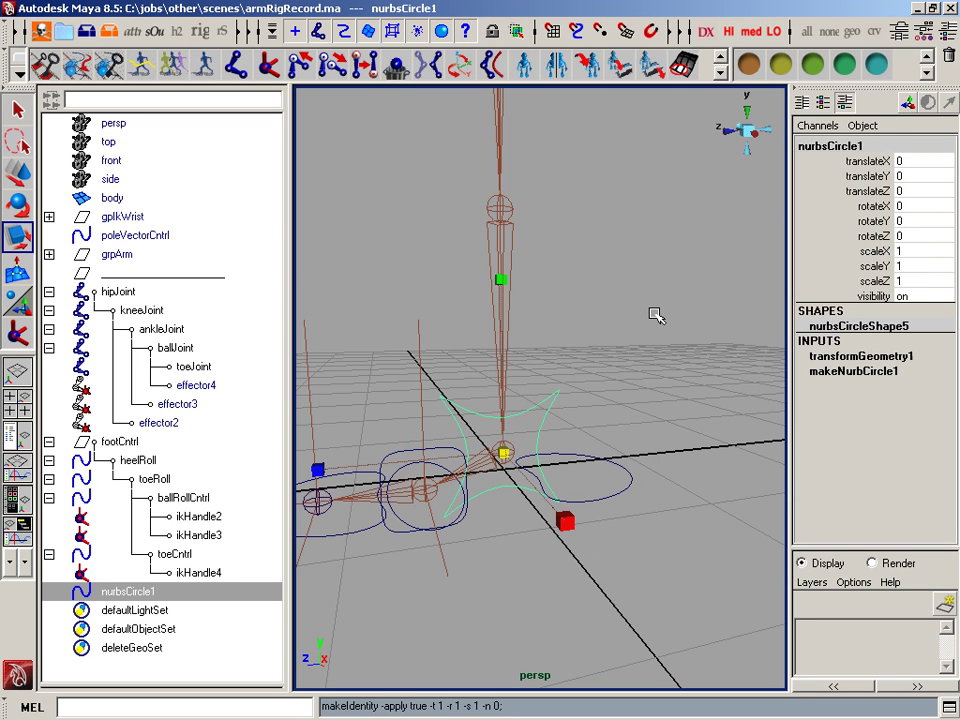
Parent nurbsCircleShape5 under footCntrl with the MEL command parent -r -shape.
key("Down")
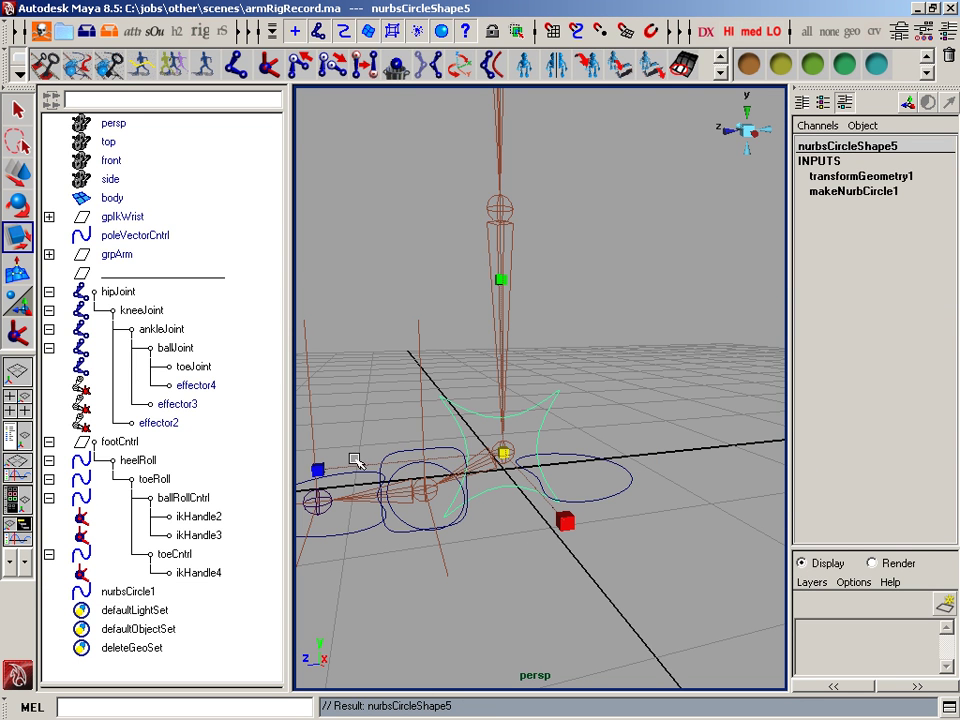
left_click(208, 443, "ctrl")
type("parent -r -shape")
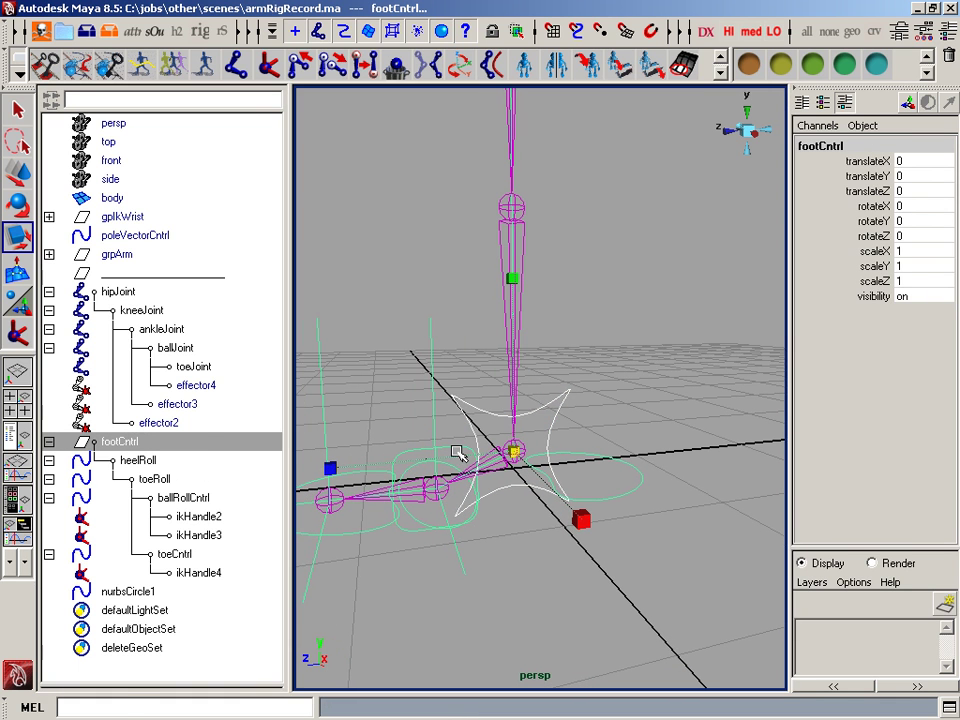
key("Return")
Delete the empty nurbsCircle1 transform left over from the foot control.
left_click(203, 591)
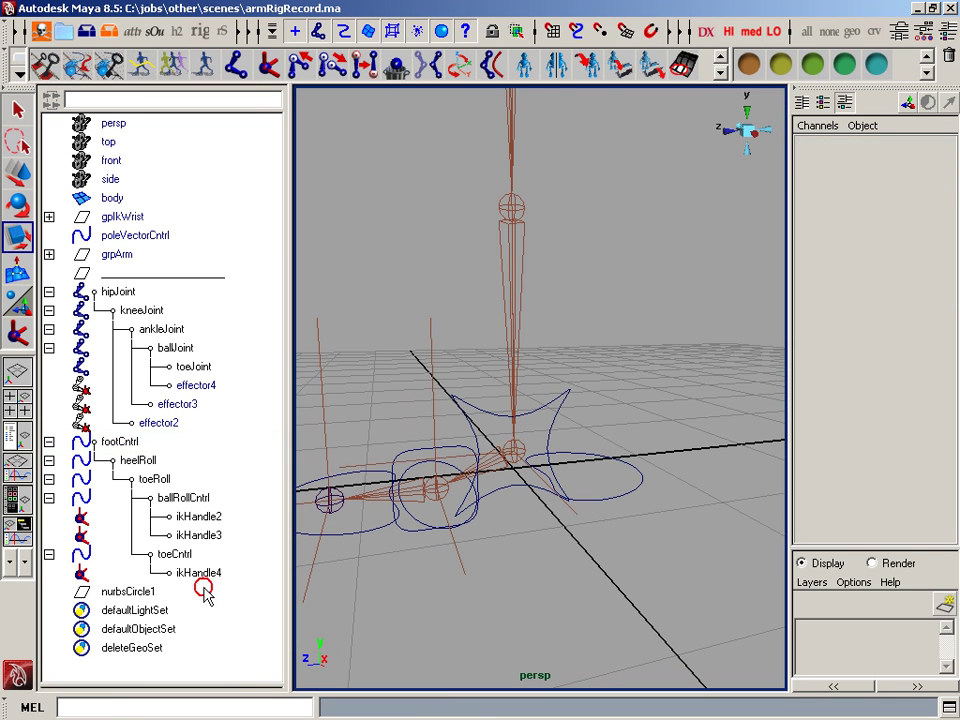
left_click(170, 593)
key("Delete")
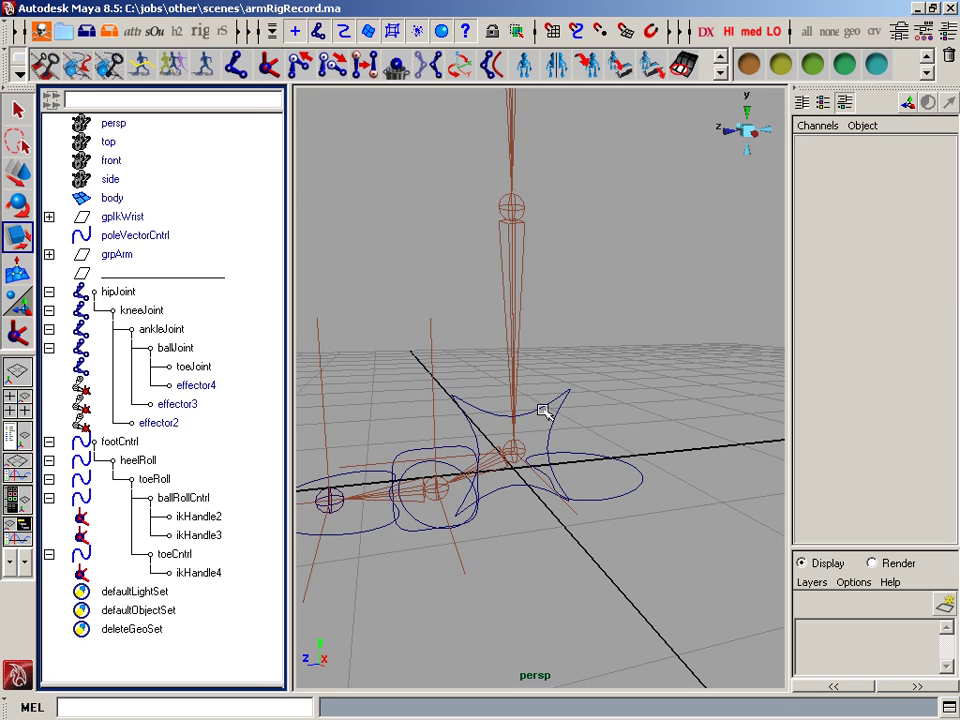
Delete the construction history of the footCntrl curve.
left_click(562, 388)
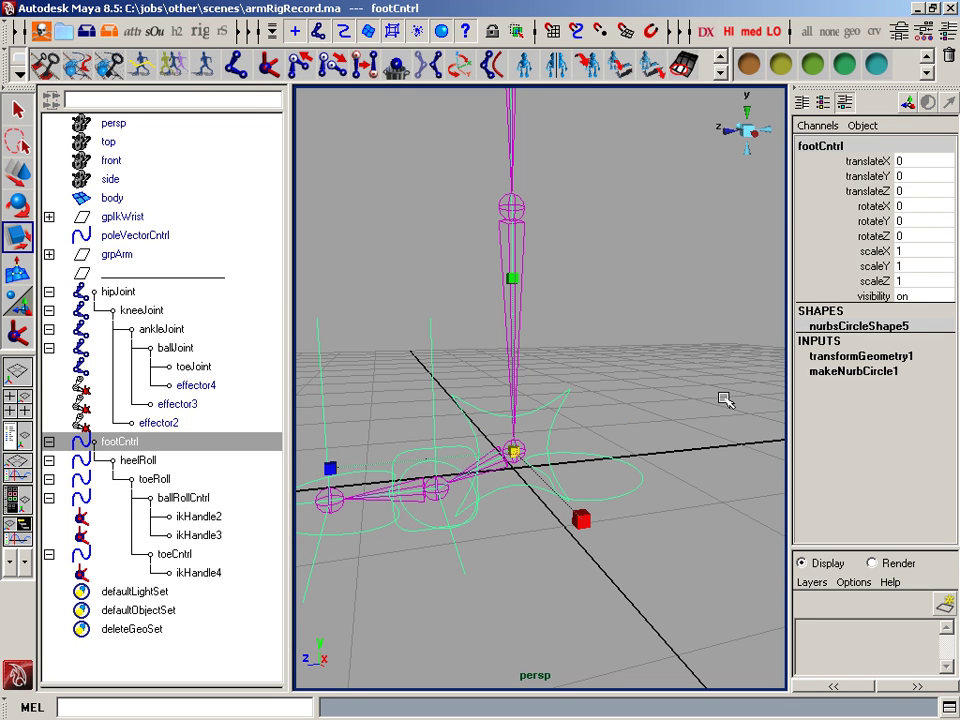
key("space")
left_click_drag(455, 216, 657, 383)
Test-move footCntrl to check that the foot rig follows, and undo the move.
key("w")
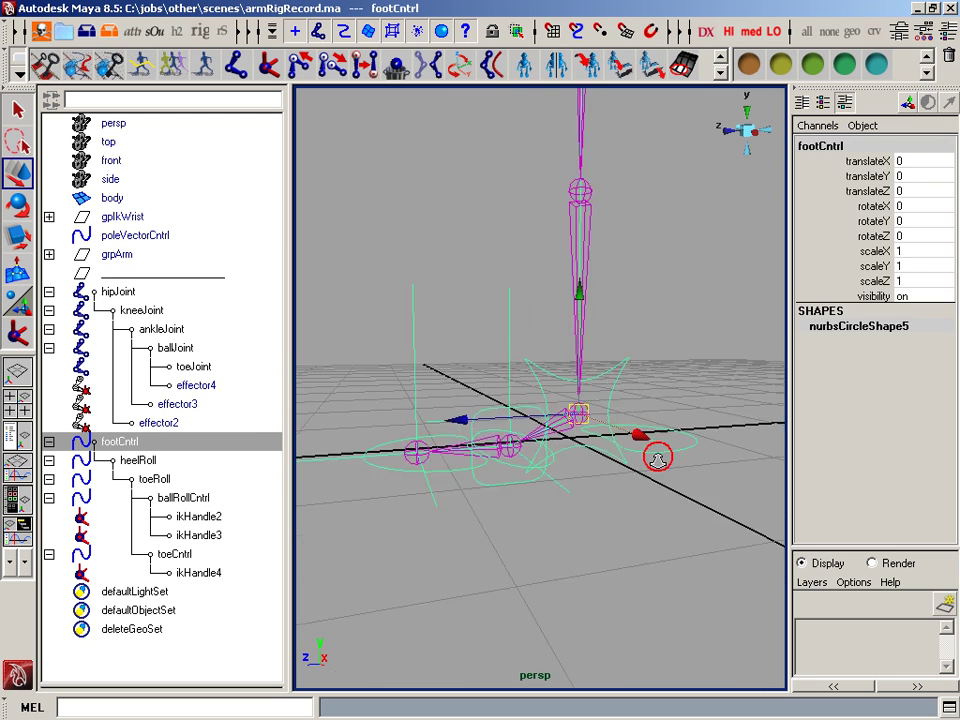
right_click_drag(658, 458, 630, 484, "alt")
left_click_drag(630, 484, 608, 472, "alt")
middle_click_drag(608, 472, 642, 418)
key("z")
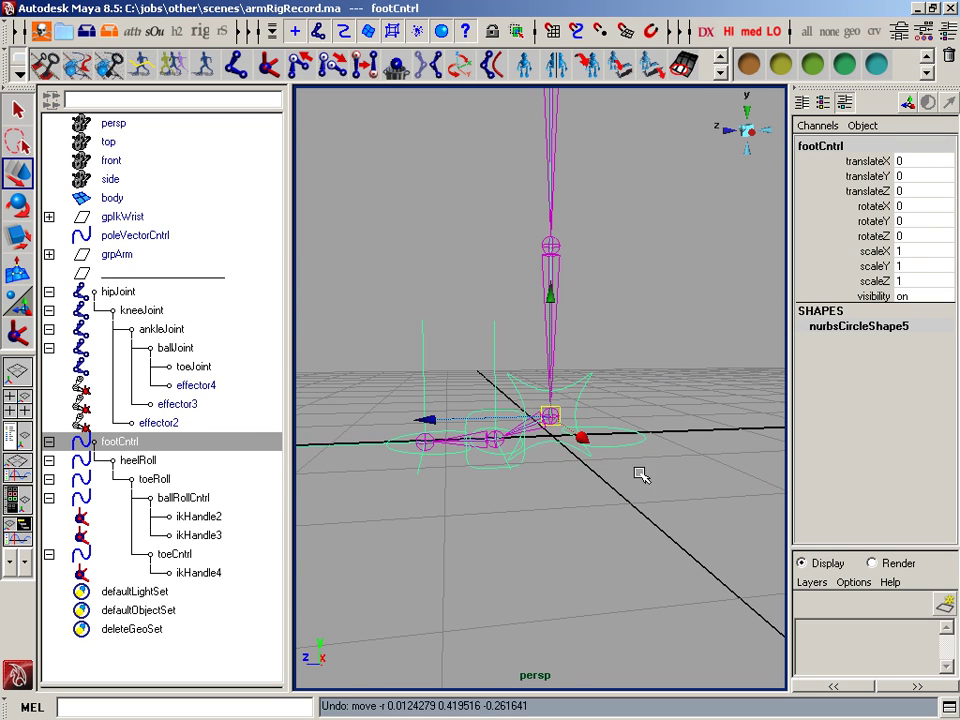
Test-rotate the heelRoll control around its X axis and undo the rotation.
left_click_drag(641, 474, 654, 470, "alt")
key("Down")
key("e")
mouse_move(524, 323)
left_mouse_down()
mouse_move(557, 306)
mouse_move(538, 315)
left_mouse_up()
key("z")
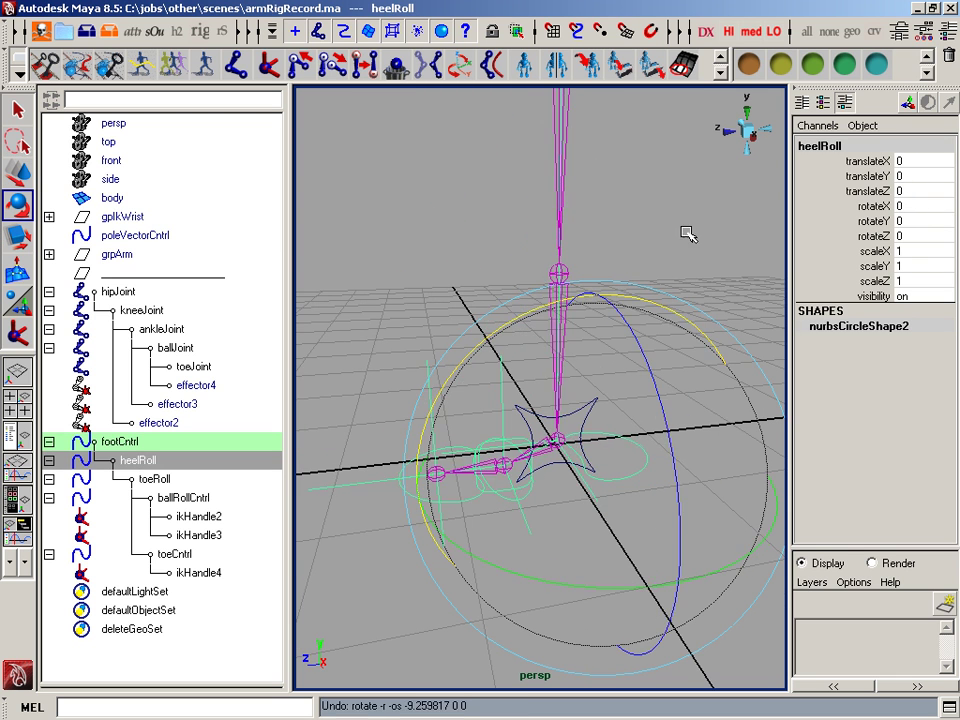
Test-rotate the roll control at the toe, undo the rotation, and clear the selection.
left_click(420, 488)
left_click(461, 505)
left_click_drag(480, 326, 383, 343)
key("z")
key("z")
left_click(529, 497)
key("z")
left_click(663, 260)
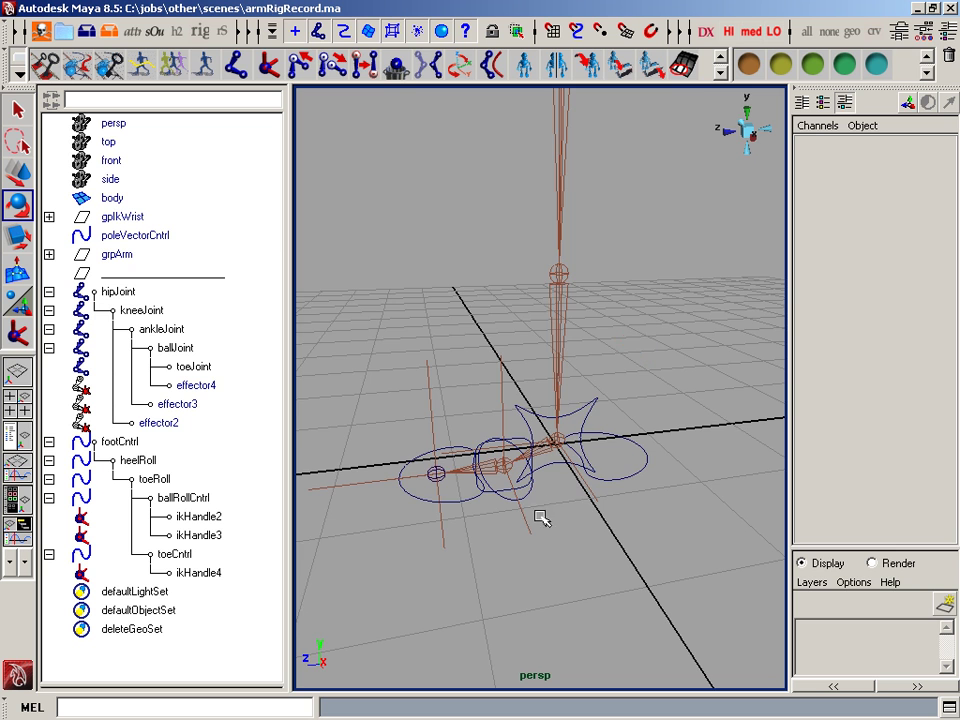
Test-rotate the square toeCntrl curve around the ball joint, undo the rotation, and deselect it.
left_click_drag(518, 457, 513, 402, "alt")
left_click(511, 393)
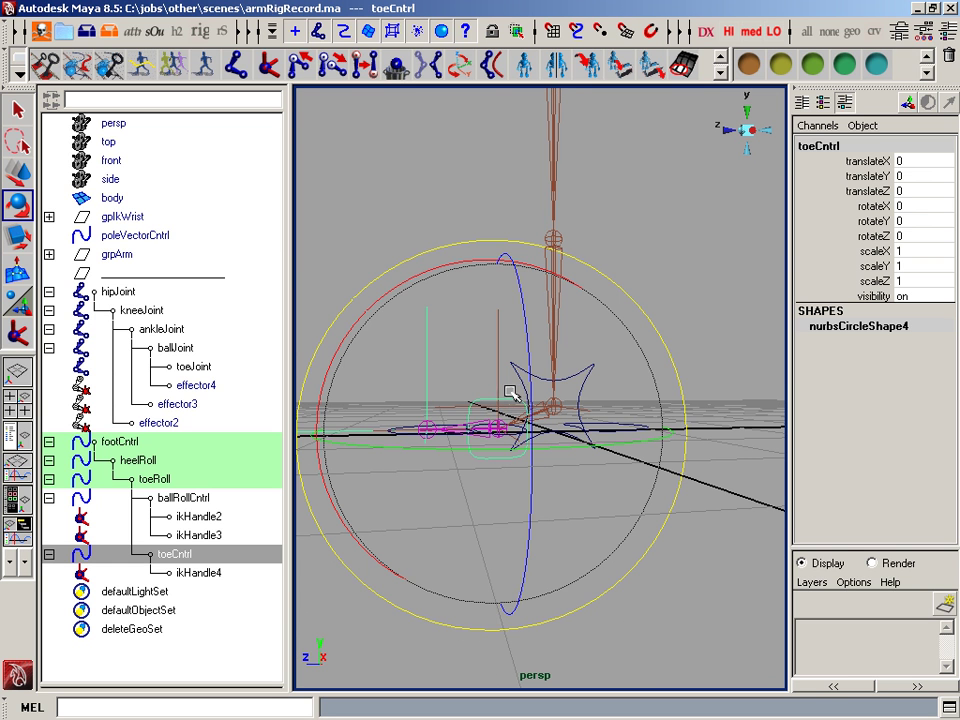
left_click_drag(398, 287, 411, 325)
key("z")
left_click_drag(603, 493, 634, 550, "alt")
left_click(693, 305)
Create a NURBS circle and snap it to the knee joint.
left_click_drag(694, 306, 404, 402, "alt")
left_click_drag(678, 403, 601, 428, "alt")
right_click_drag(490, 482, 551, 491, "alt")
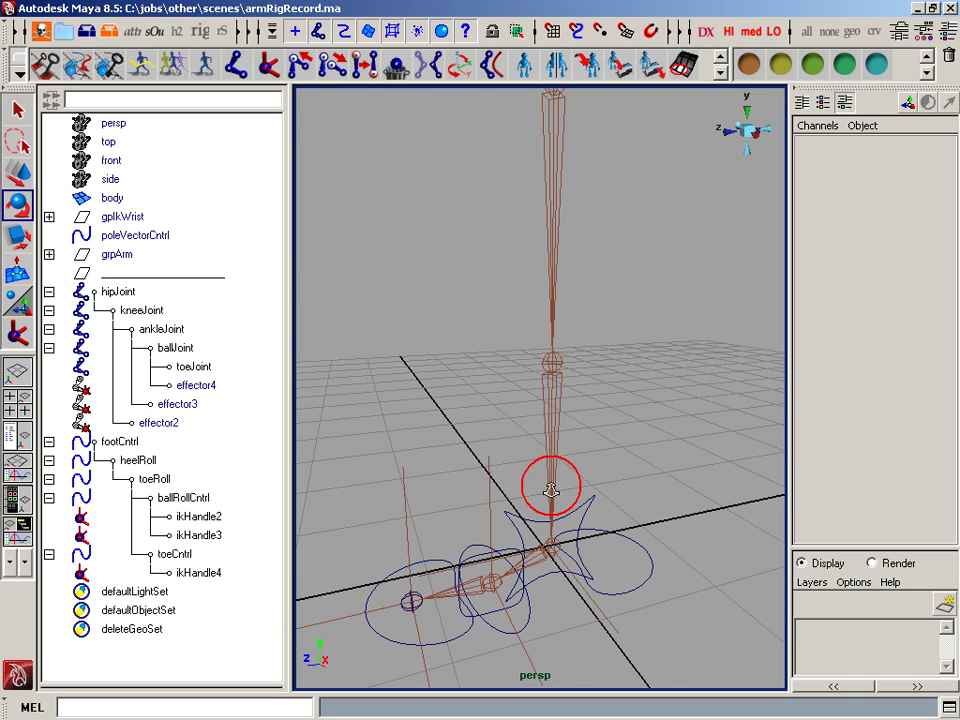
right_click_drag(609, 339, 557, 356, "alt")
middle_click_drag(557, 356, 560, 364, "alt")
key("space")
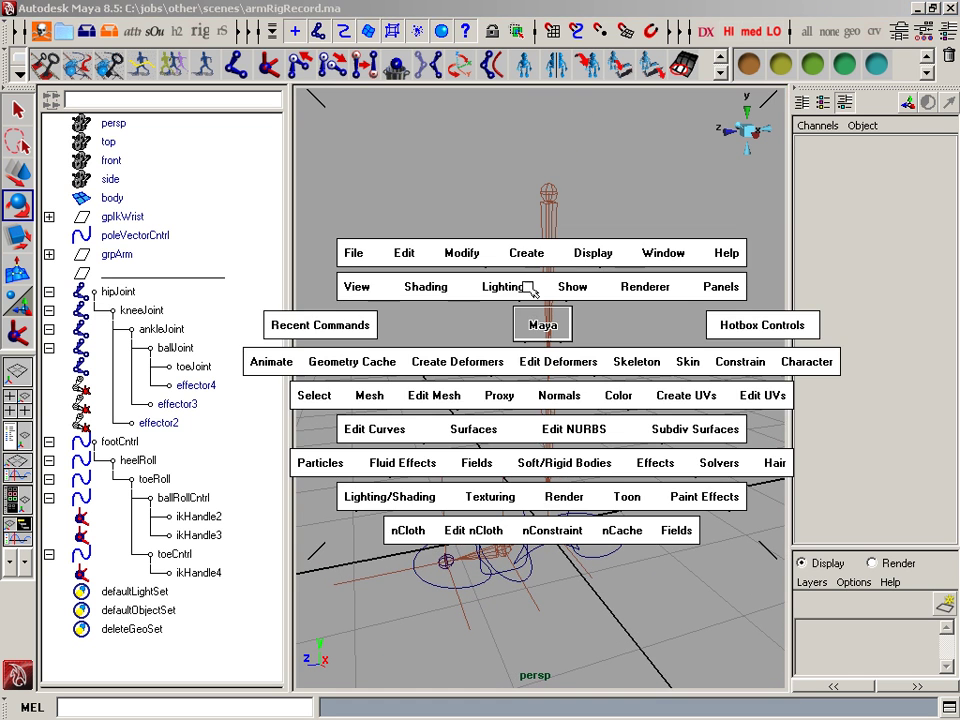
left_click_drag(526, 253, 851, 378)
left_click(855, 371)
key("v")
middle_click_drag(589, 397, 595, 393)
Set the new knee circle's rotateZ to 90 so that it stands upright.
key("e")
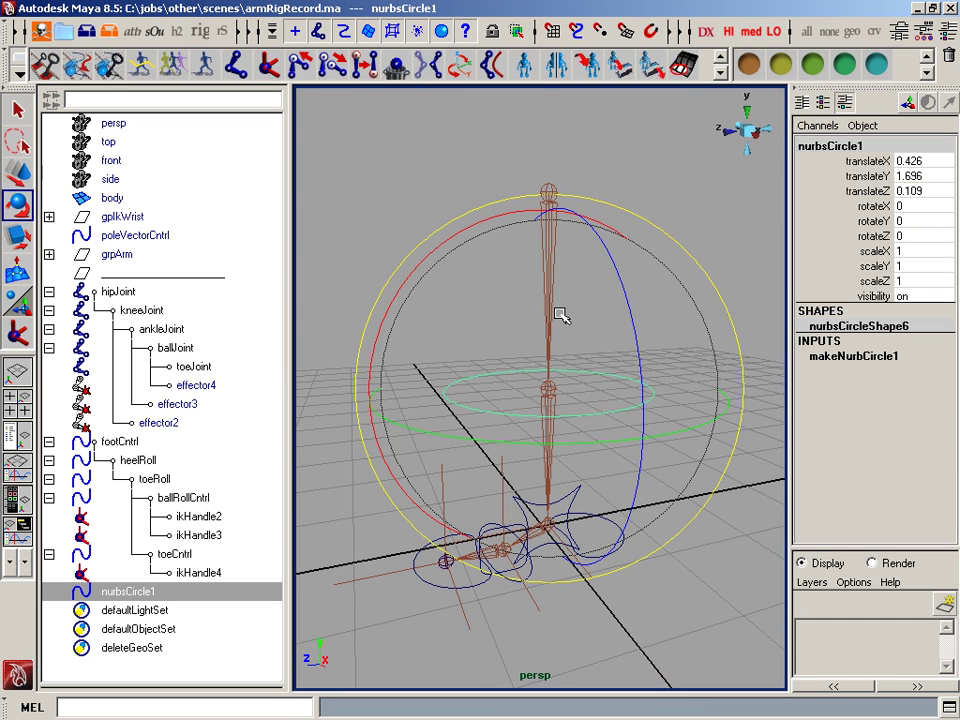
left_click_drag(641, 378, 476, 334)
left_click(925, 236)
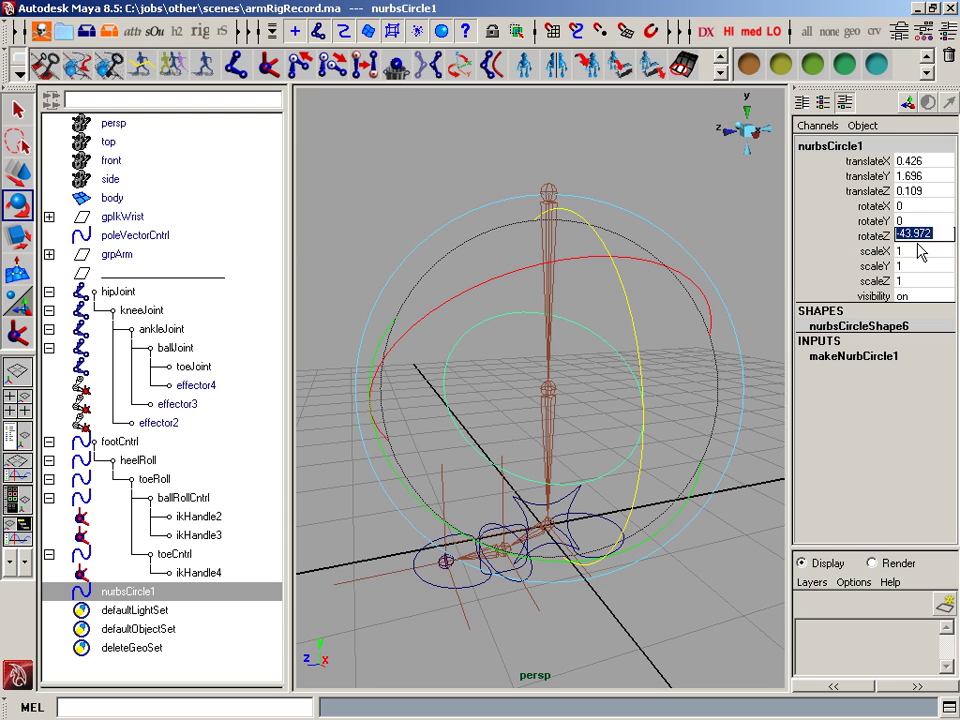
type("90")
key("Return")
Scale the knee circle down uniformly and move it forward along Z, in front of the knee joint.
key("w")
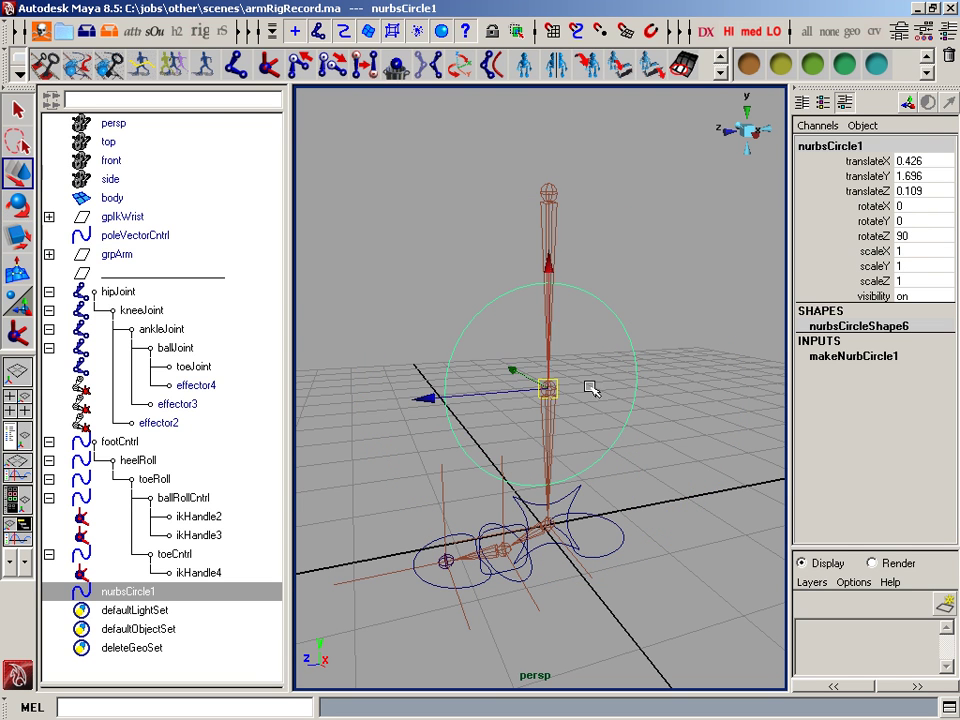
key("r")
middle_click_drag(646, 382, 580, 391)
key("w")
left_click_drag(424, 398, 349, 407)
Pull the circle's CV facing the knee forward along Z to dent the back of the curve.
right_click_drag(486, 345, 465, 346)
left_click_drag(500, 373, 536, 397)
key("z")
left_click_drag(411, 399, 295, 422)
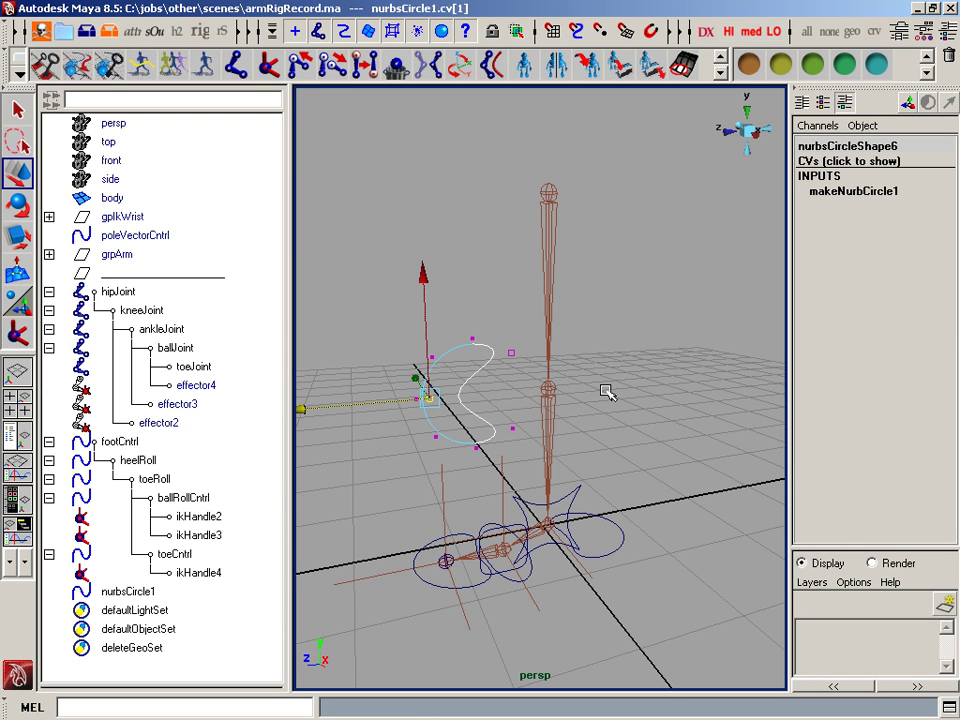